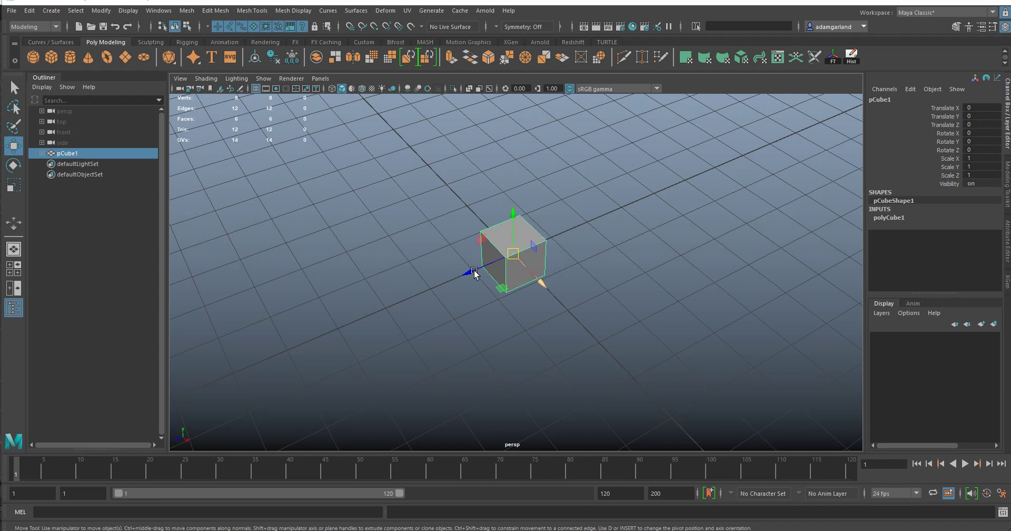
- Select the cube, test moving it along Z and freely, then undo back to the origin
click(634, 340)
click(542, 258)
click(640, 306)
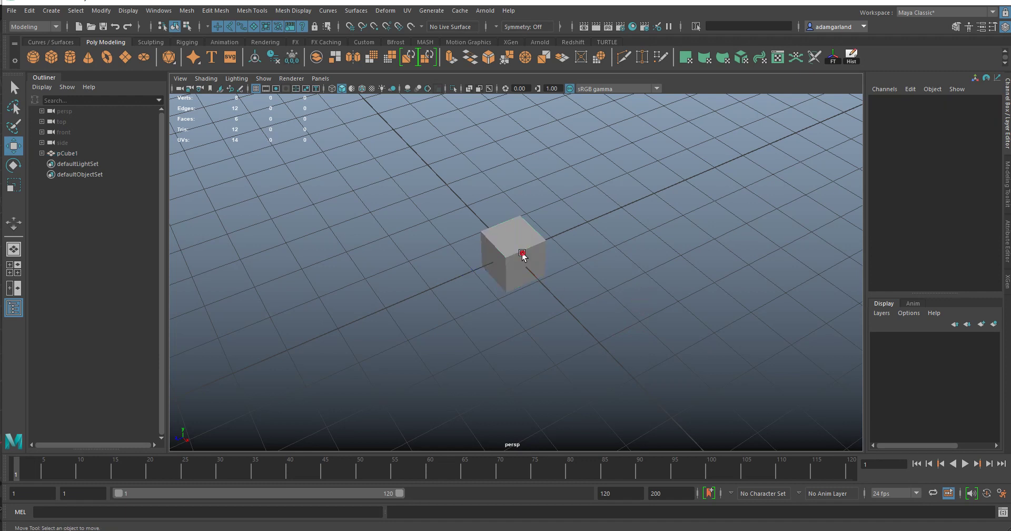
click(521, 255)
drag(467, 273, 526, 279)
key(ctrl+z)
key(ctrl+z)
key(ctrl+z)
key(ctrl+z)
key(ctrl+z)
key(ctrl+z)
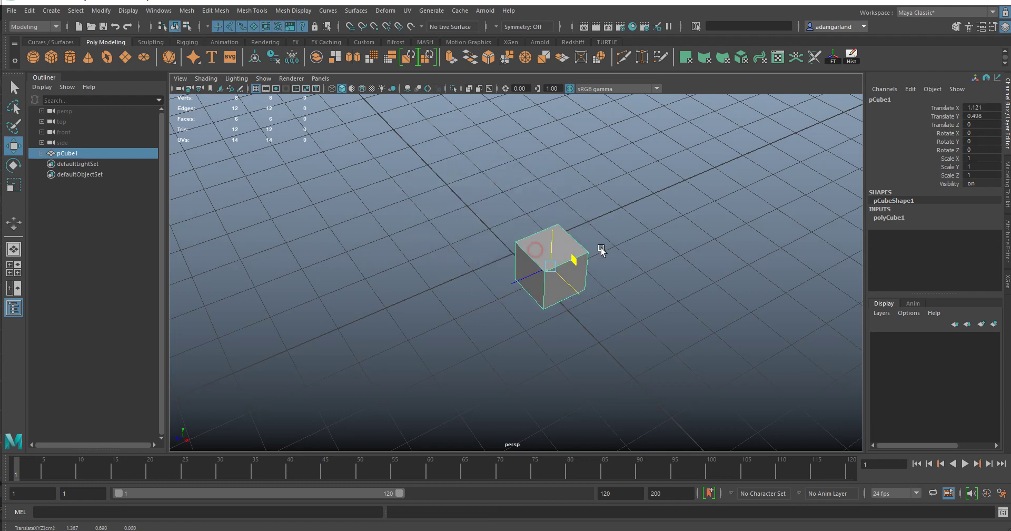
drag(513, 254, 547, 247)
key(ctrl+z)
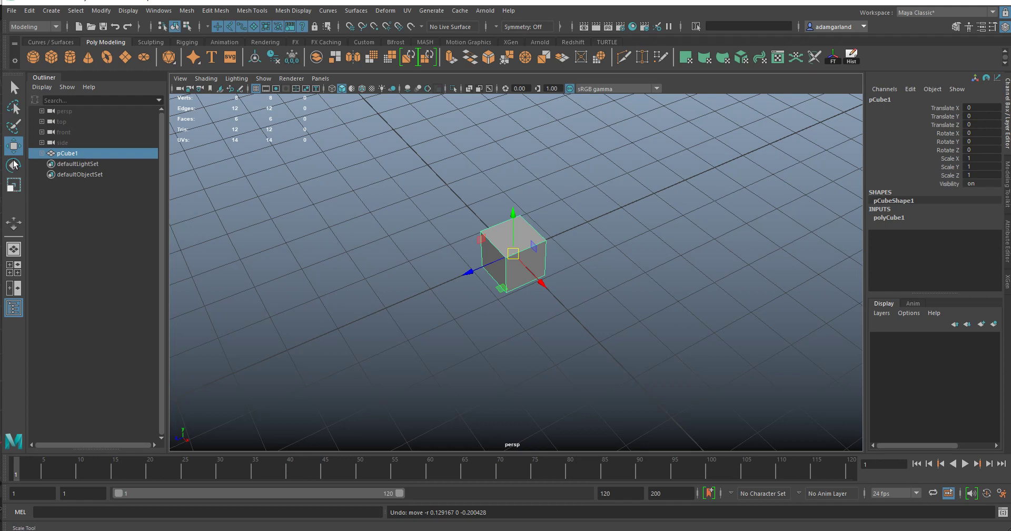
- Switch to plain selection with Q and toggle the cube's selection, leaving it selected
click(490, 287)
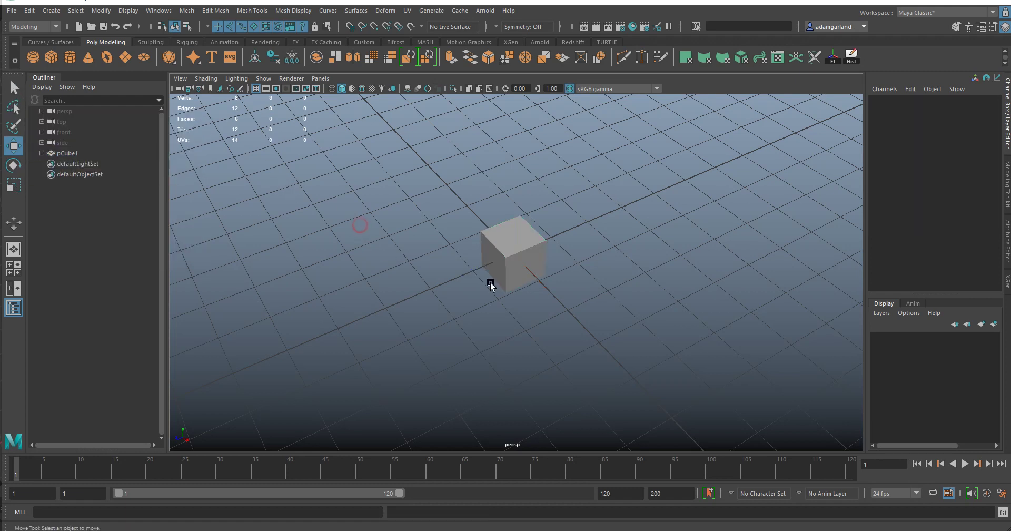
click(508, 249)
click(637, 272)
key(q)
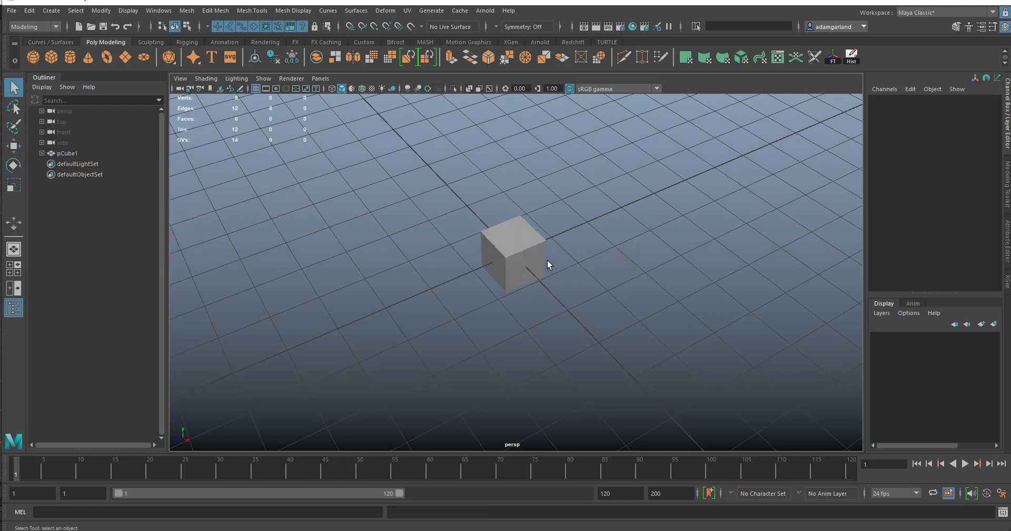
click(512, 243)
click(639, 300)
click(493, 244)
click(678, 296)
click(535, 261)
- Cycle through the Move, Rotate and Scale tools with W, E and R
key(w)
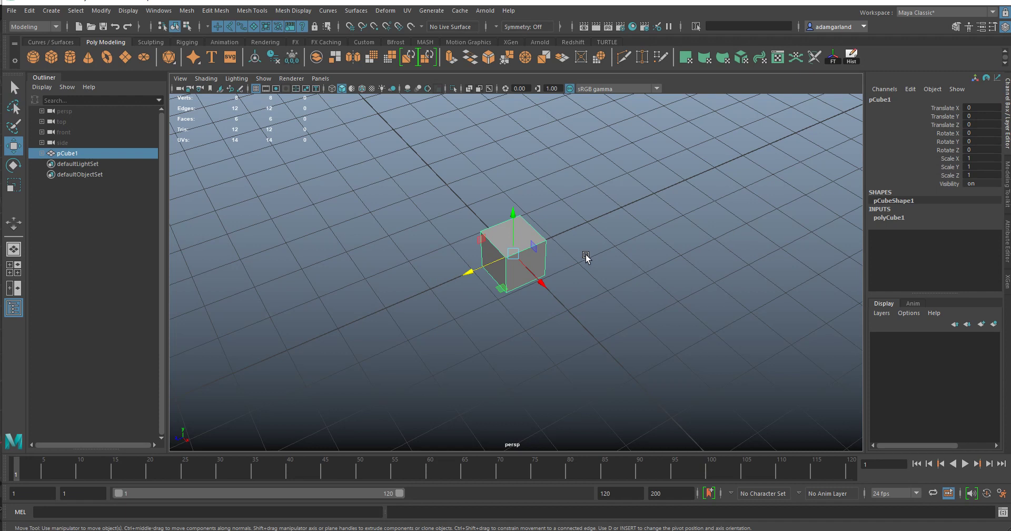
key(e)
key(r)
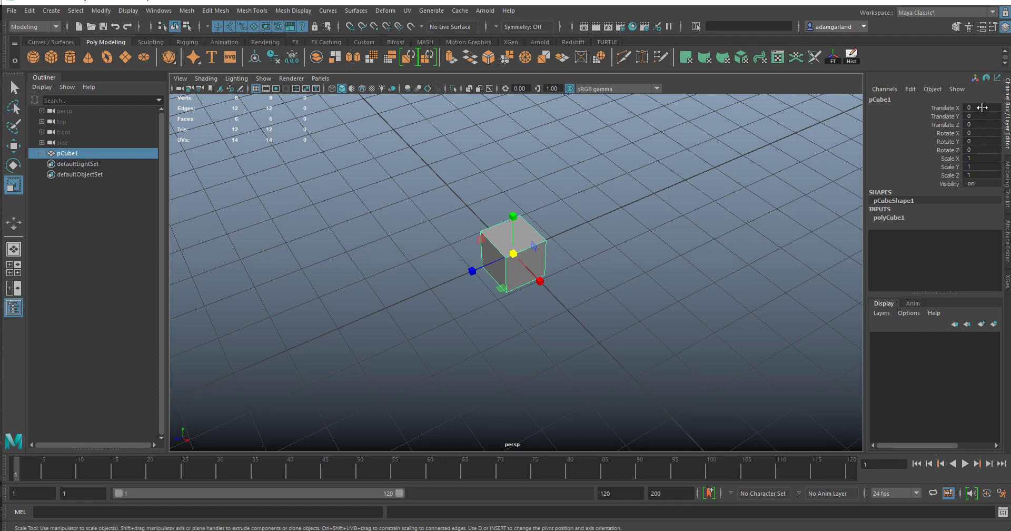
drag(981, 107, 985, 124)
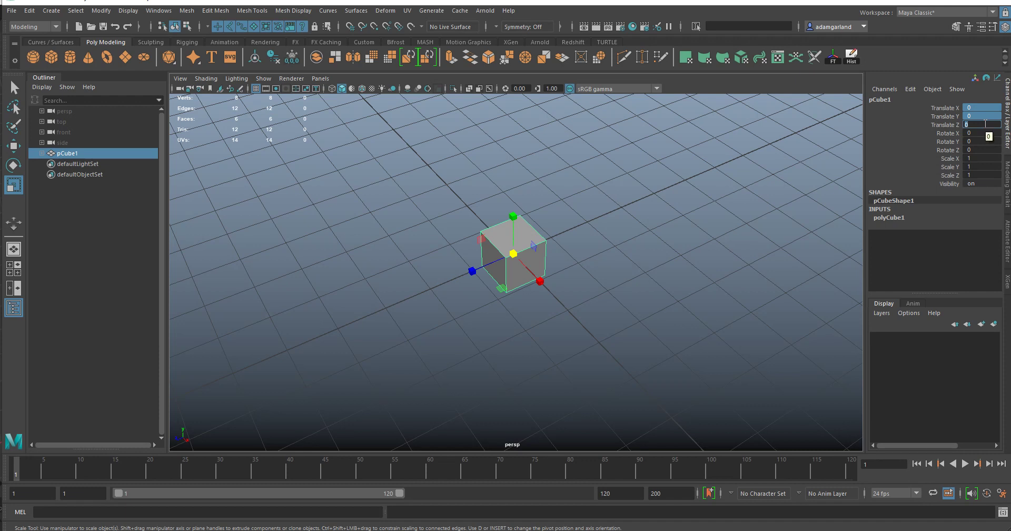
- Commit 1 to Translate X, Y and Z, and tumble the view to see the cube at (1, 1, 1)
key(Return)
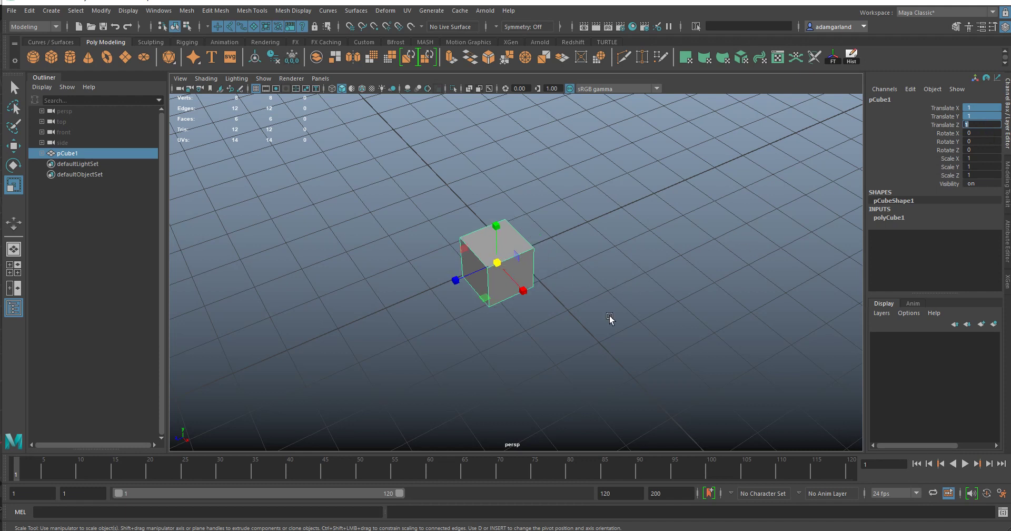
alt+drag(514, 372, 613, 352)
click(946, 108)
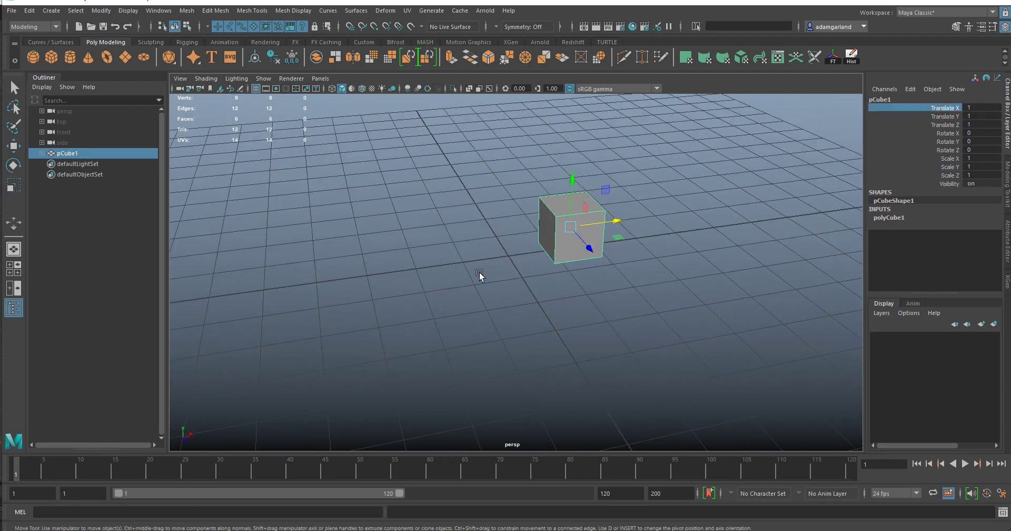
- Slide the cube along X, then raise it along Y, using single Translate channels
middle_drag(479, 272, 508, 305)
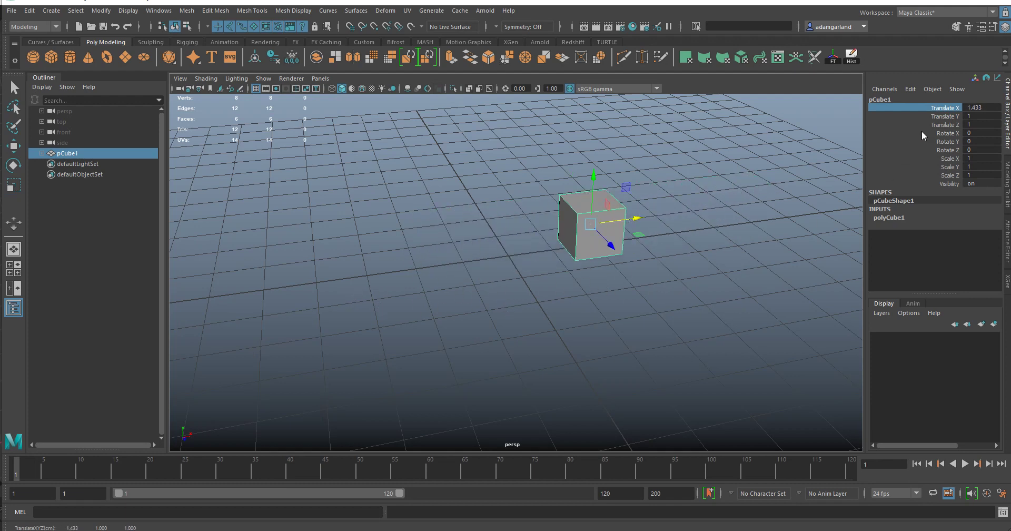
click(950, 117)
middle_drag(706, 293, 690, 319)
click(674, 314)
key(r)
click(595, 268)
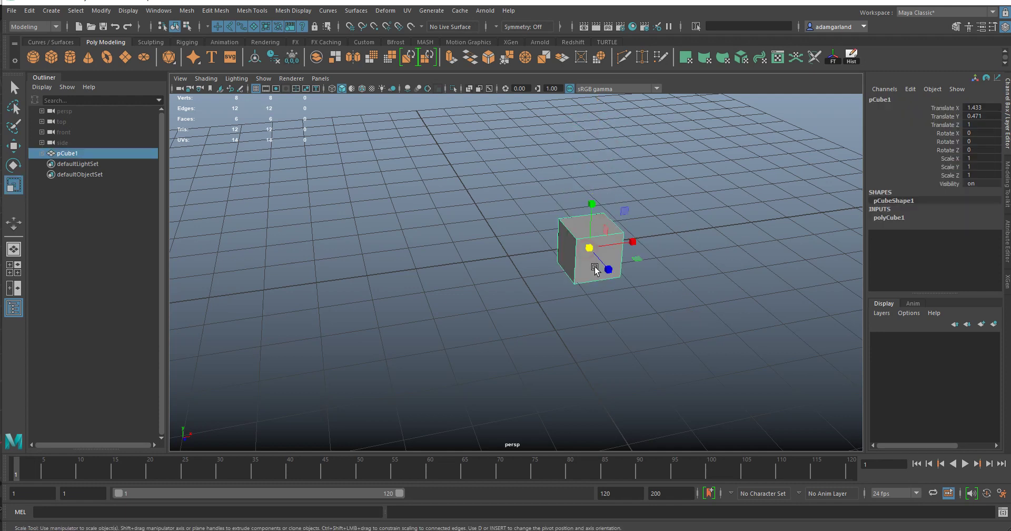
- Drag the cube freely and along X with the Move handles, ending near X 0.227, Y 1.085, Z 0.075
click(17, 152)
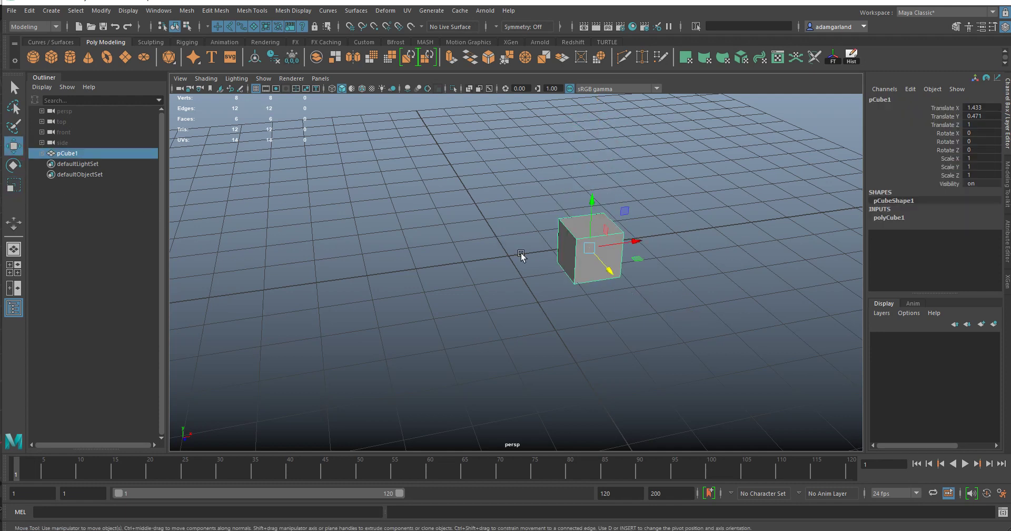
click(590, 248)
middle_drag(629, 338, 590, 311)
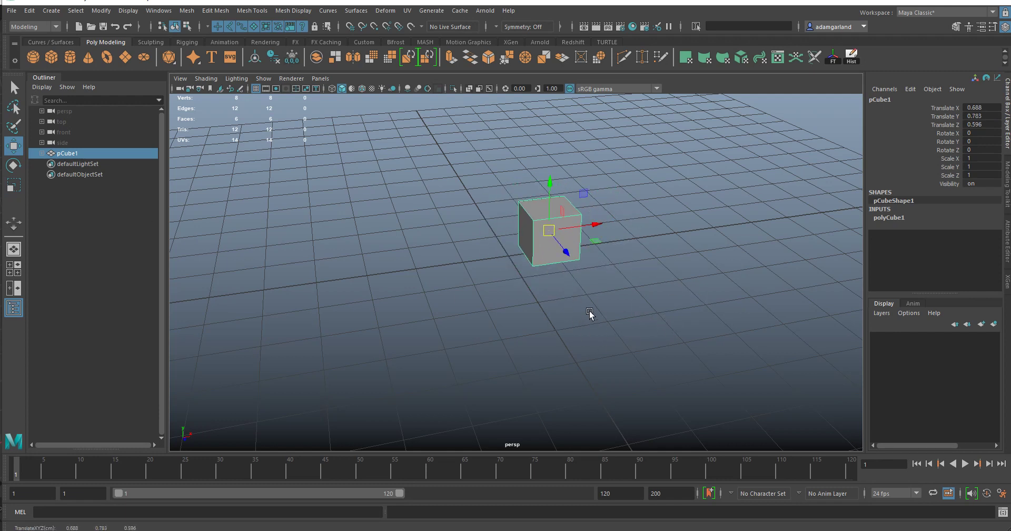
click(596, 224)
middle_drag(670, 335, 601, 357)
click(529, 236)
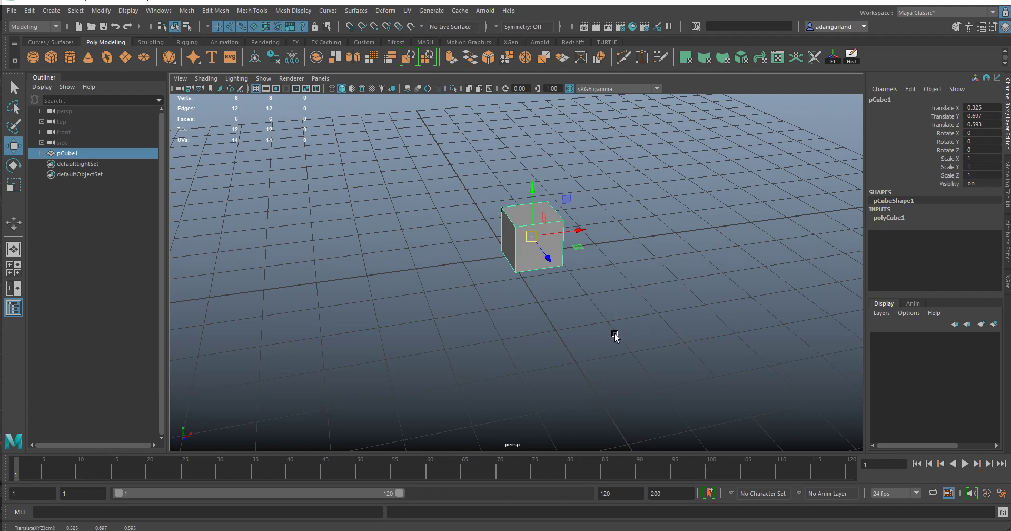
middle_drag(506, 375, 556, 379)
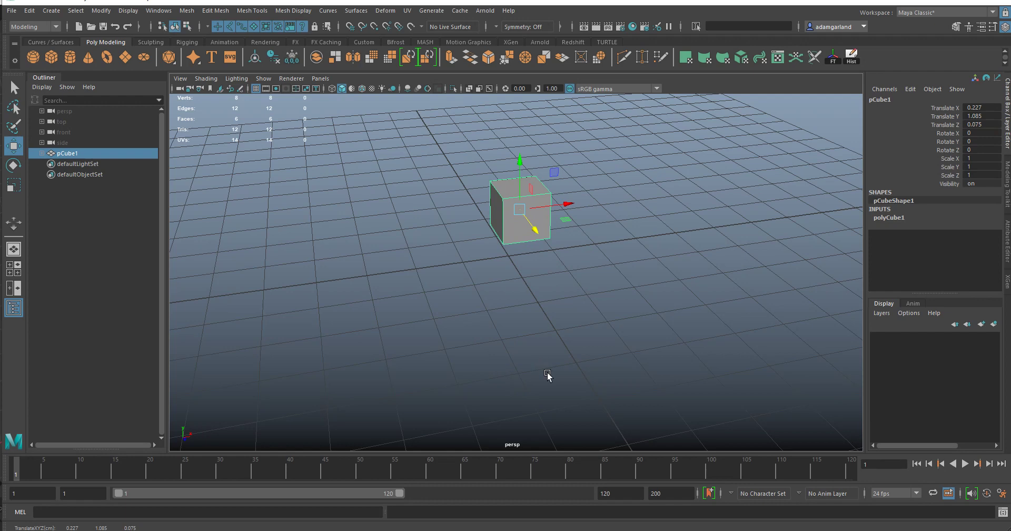
- Drag the cube down and left to about X -0.784, Y -0.049
scroll(547, 372, up, 6)
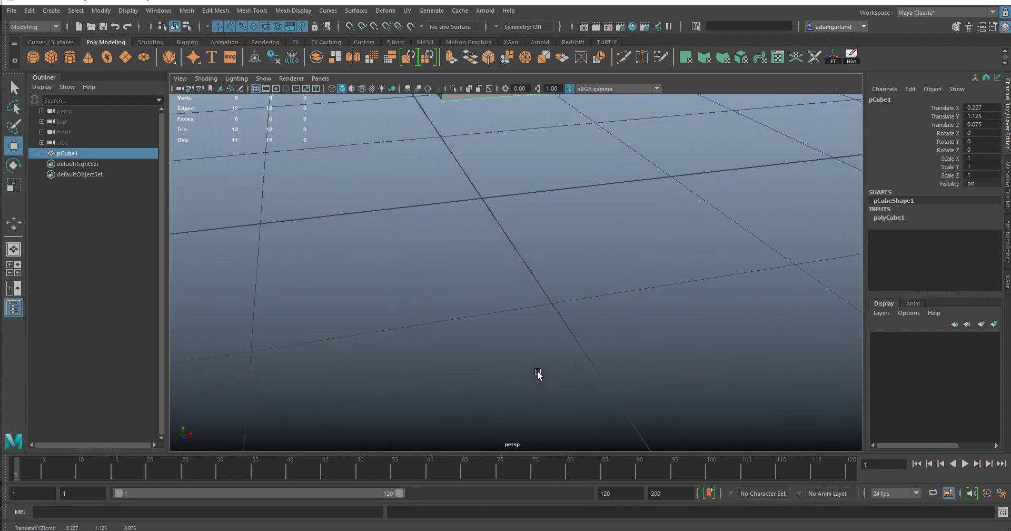
middle_drag(540, 377, 585, 419)
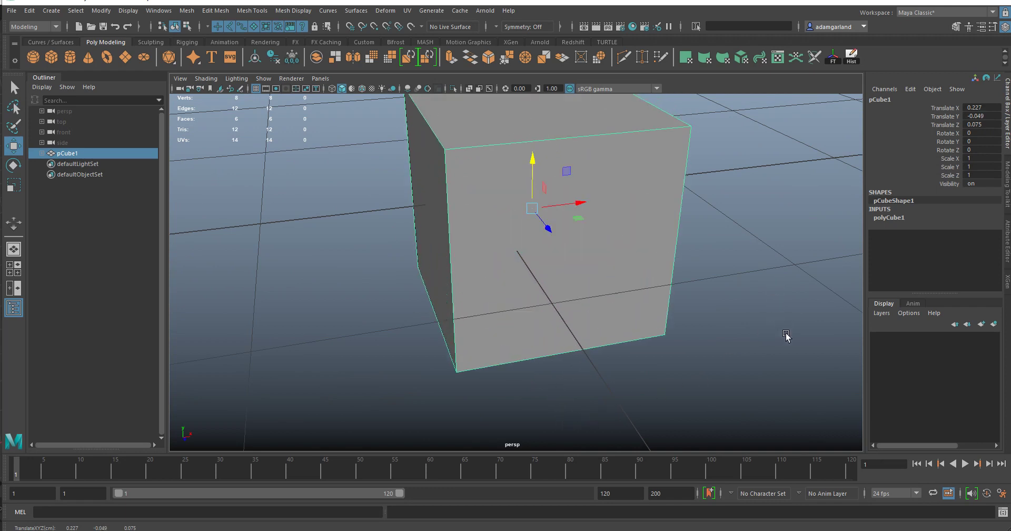
middle_drag(785, 334, 673, 415)
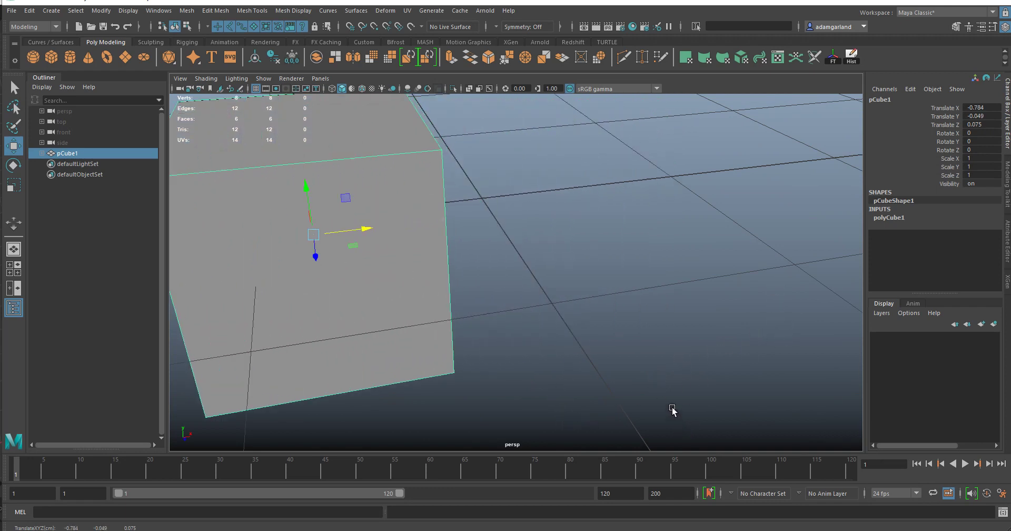
scroll(659, 368, down, 8)
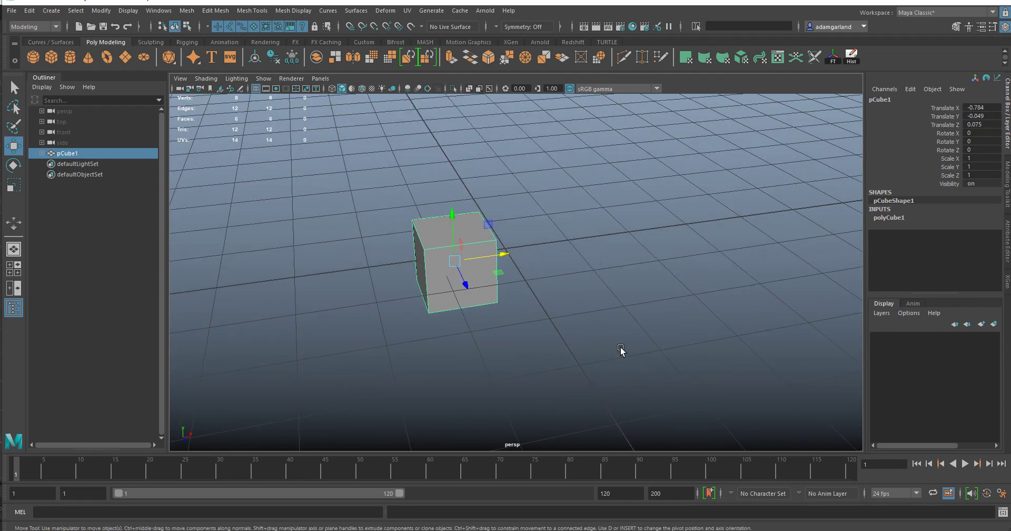
drag(983, 111, 983, 116)
- Zero all three Translate channels to snap the cube to the origin, then reselect and duplicate it
double_click(989, 125)
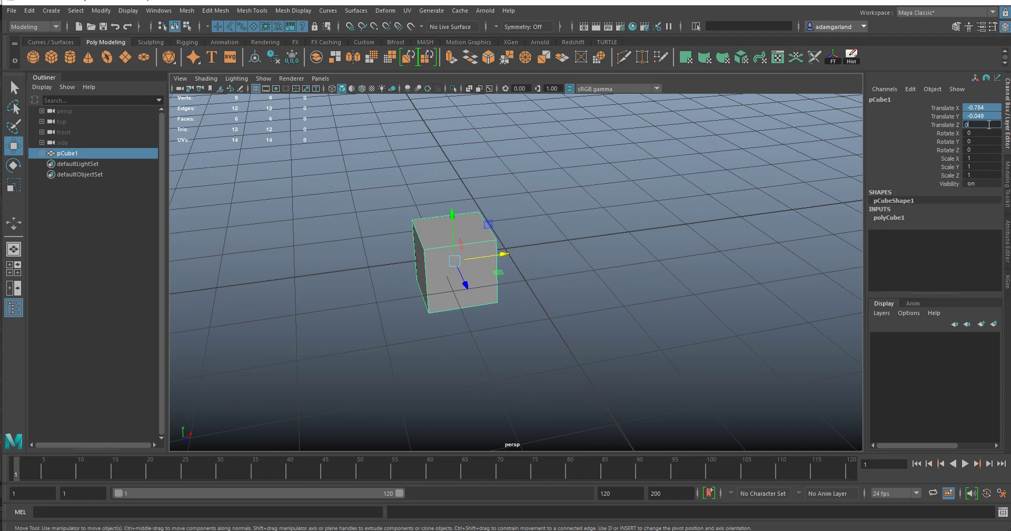
key(Return)
click(677, 245)
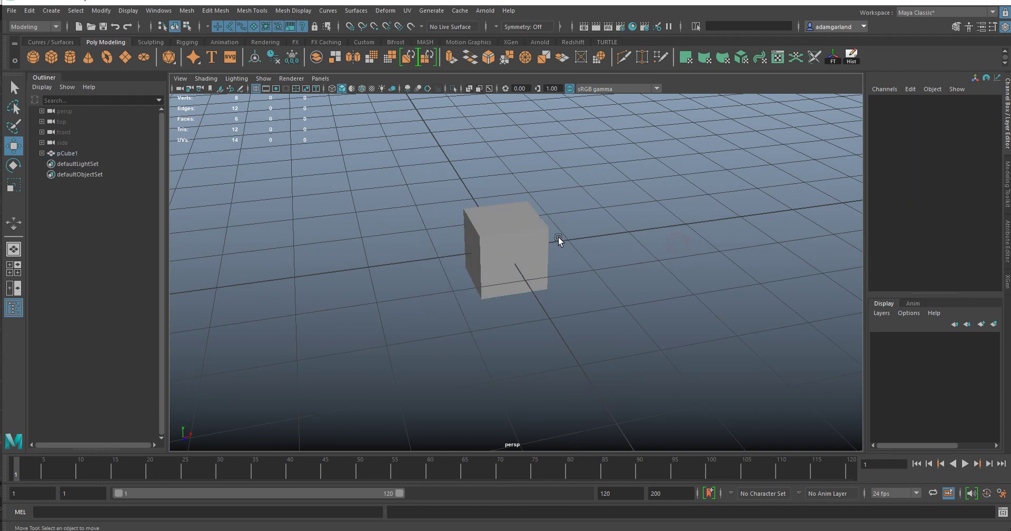
click(533, 233)
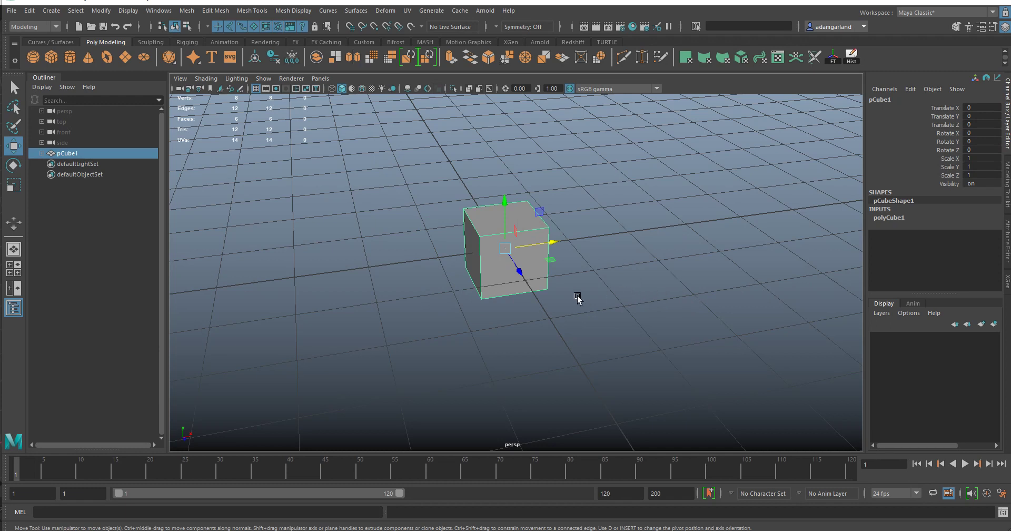
key(ctrl+d)
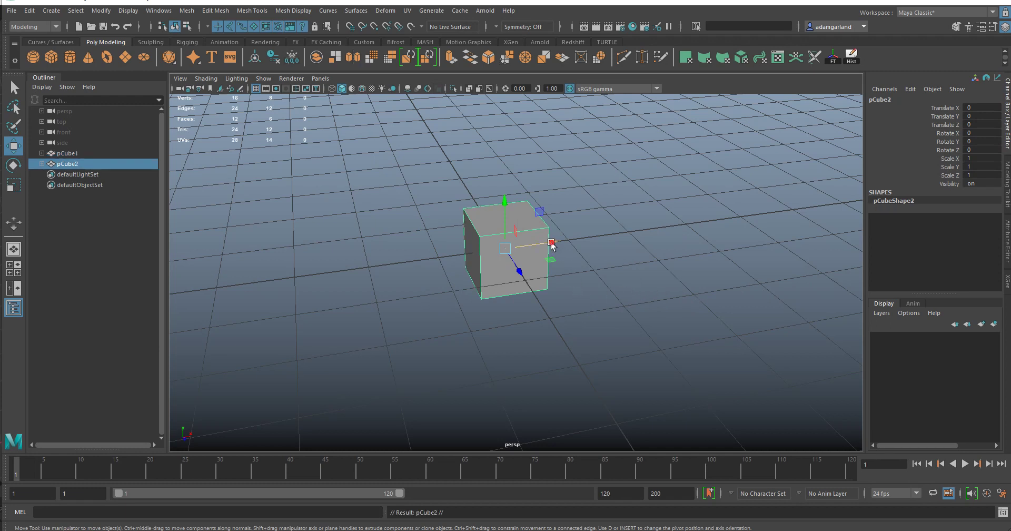
- Move the copy right along X, clone a third cube to X -2.03, and select pCube1 and pCube3
drag(551, 242, 722, 219)
click(537, 243)
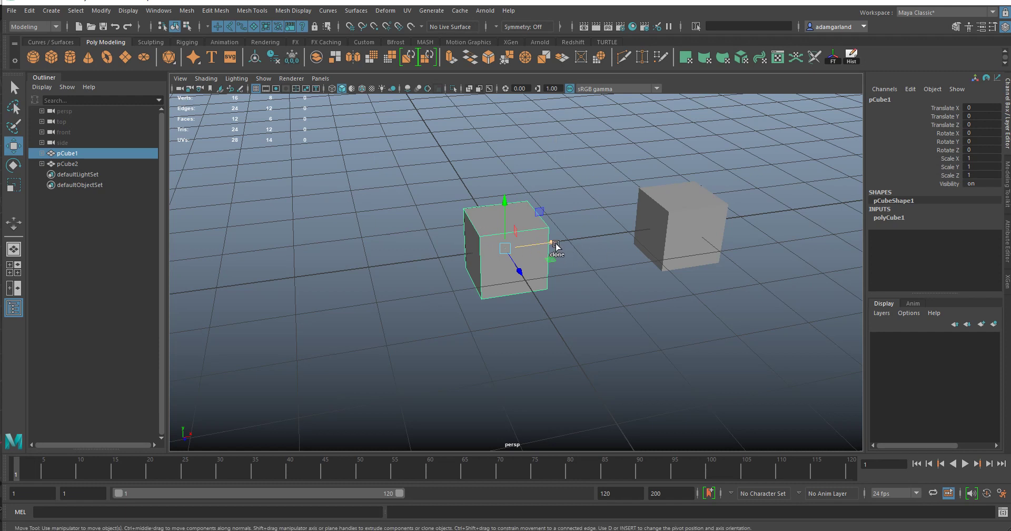
shift+drag(554, 246, 422, 267)
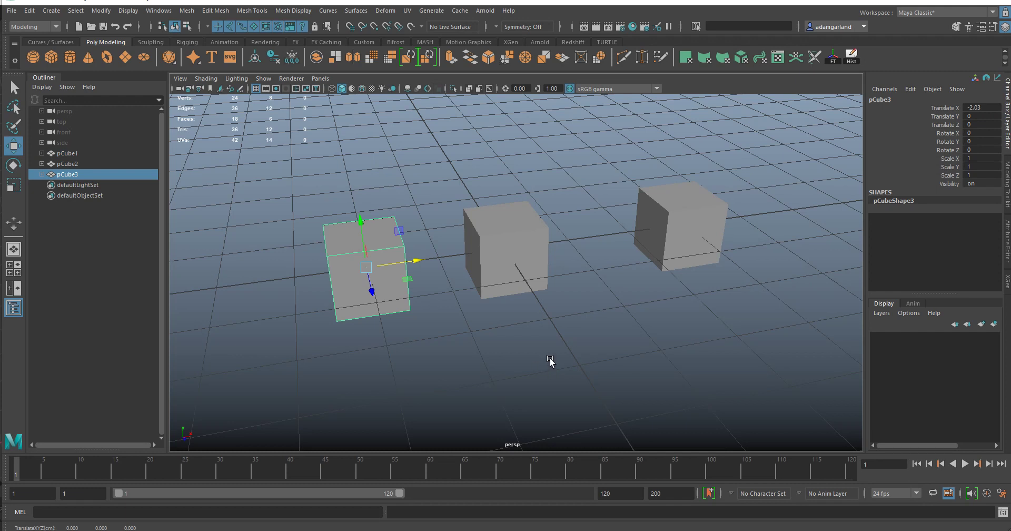
drag(342, 159, 556, 308)
- Set both selected cubes' Translate X, Y and Z to 1
drag(973, 108, 984, 123)
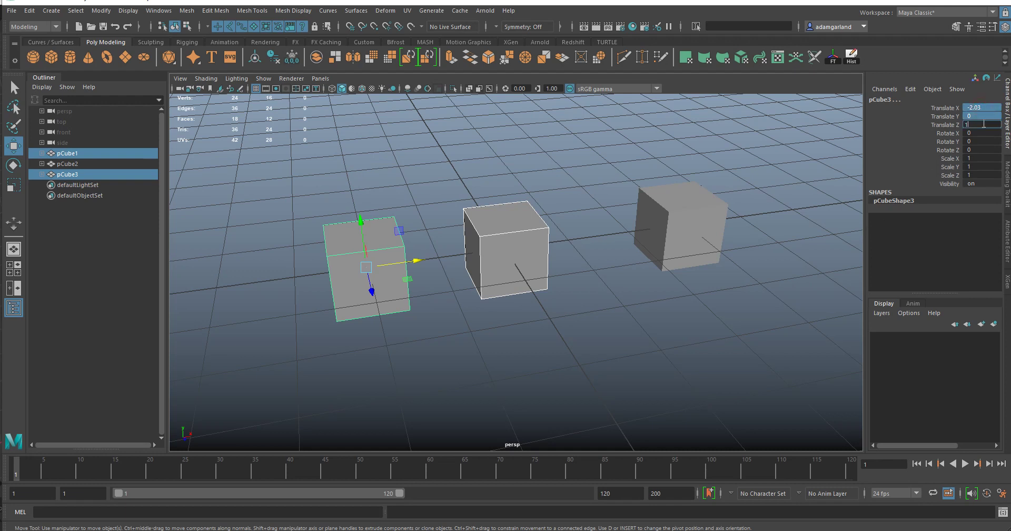
text(1)
key(Return)
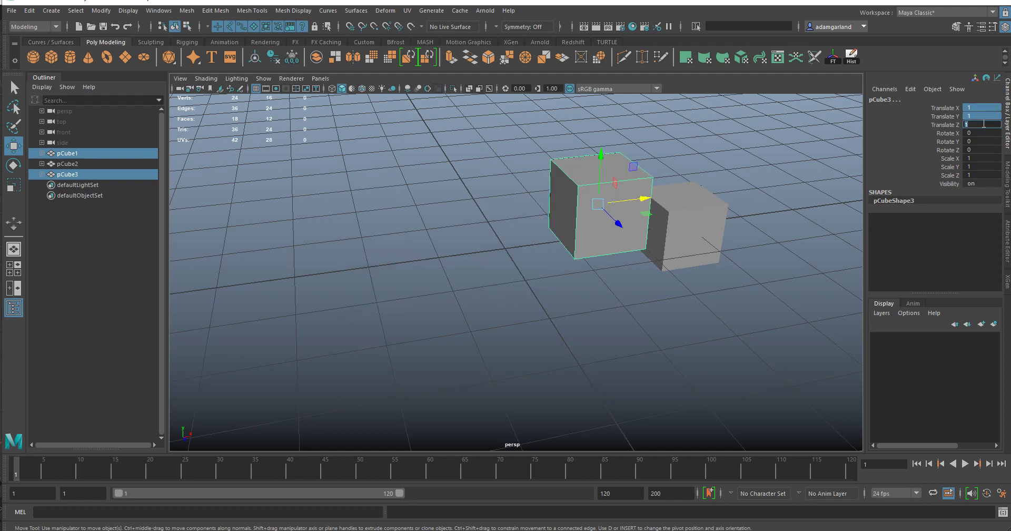
- Slide pCube1 and pCube3 left along X, then offset both together so pCube3 sits at X 0.687
click(702, 289)
click(608, 217)
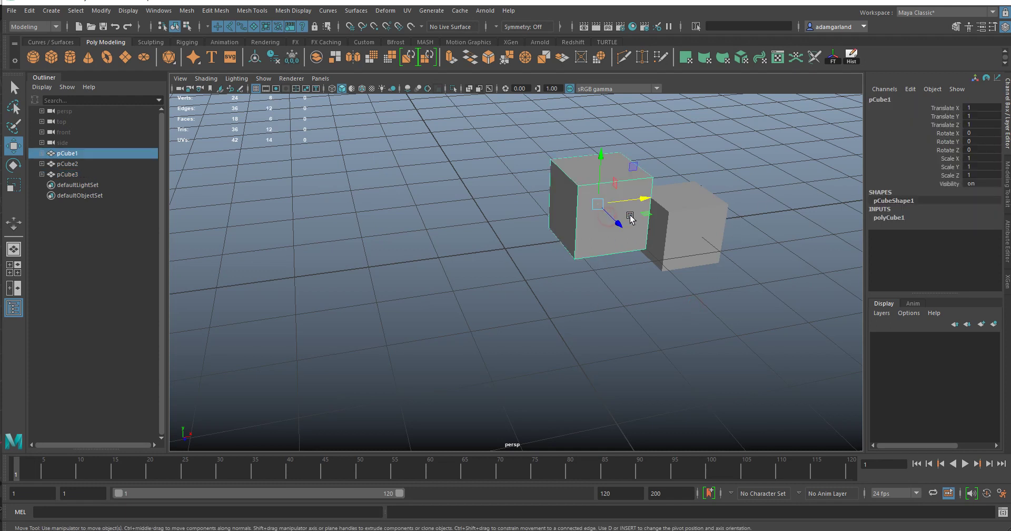
drag(644, 197, 396, 236)
click(614, 199)
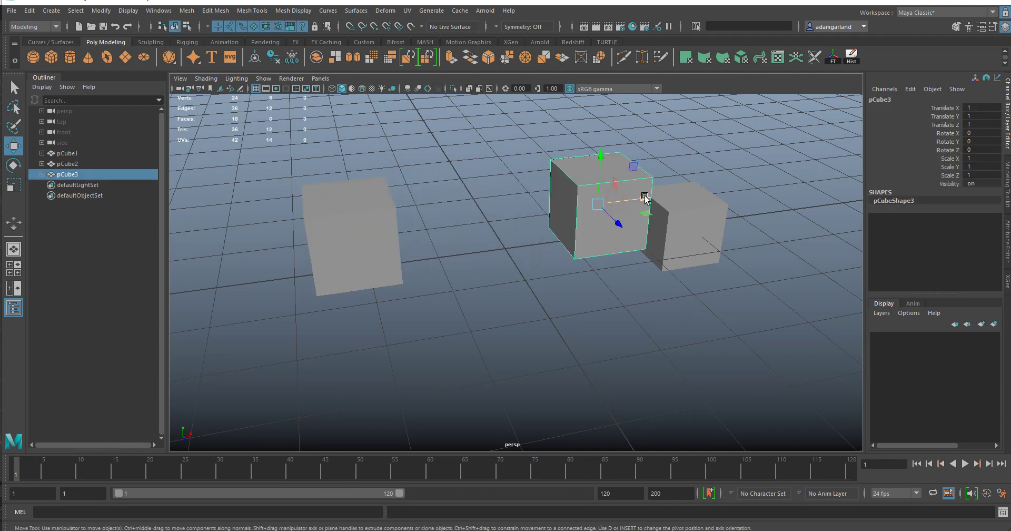
drag(643, 198, 546, 216)
click(492, 309)
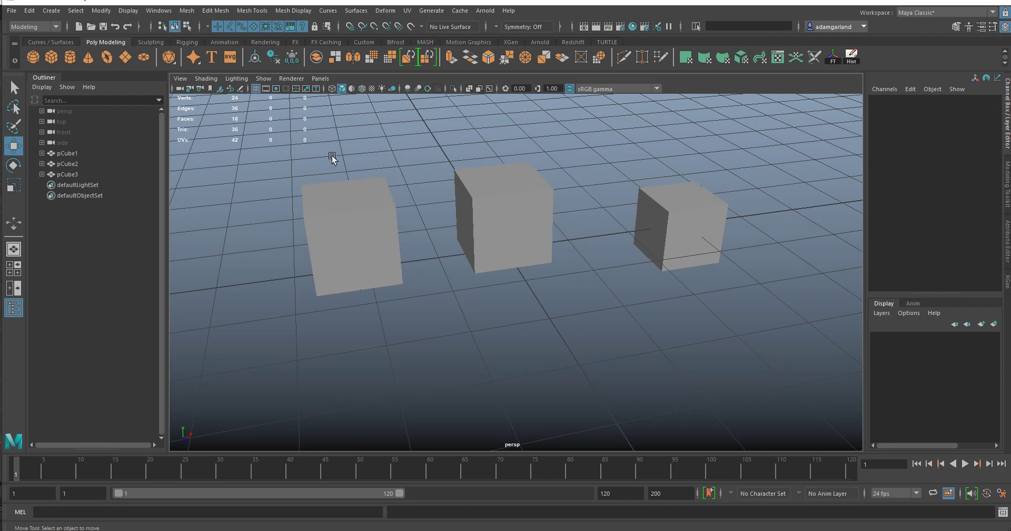
drag(329, 152, 552, 262)
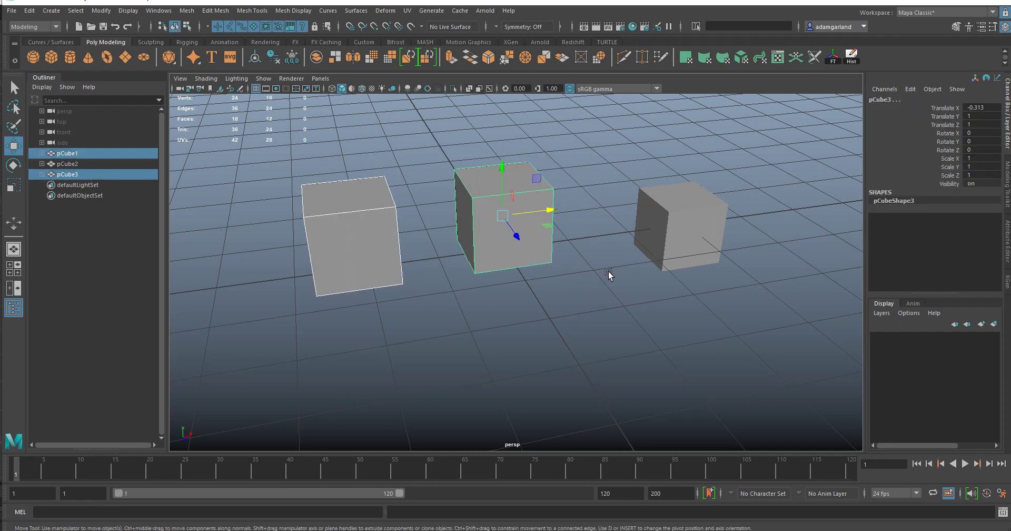
click(981, 108)
key(Return)
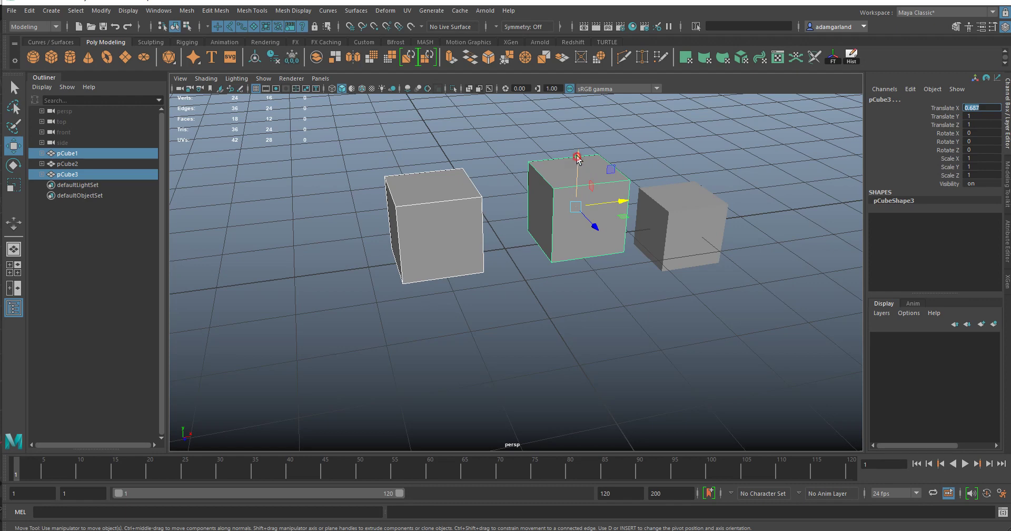
- Raise pCube1 and pCube3 along Y, set Translate Y to 2, then double it to 4
drag(576, 158, 625, 106)
scroll(625, 106, down, 3)
click(984, 116)
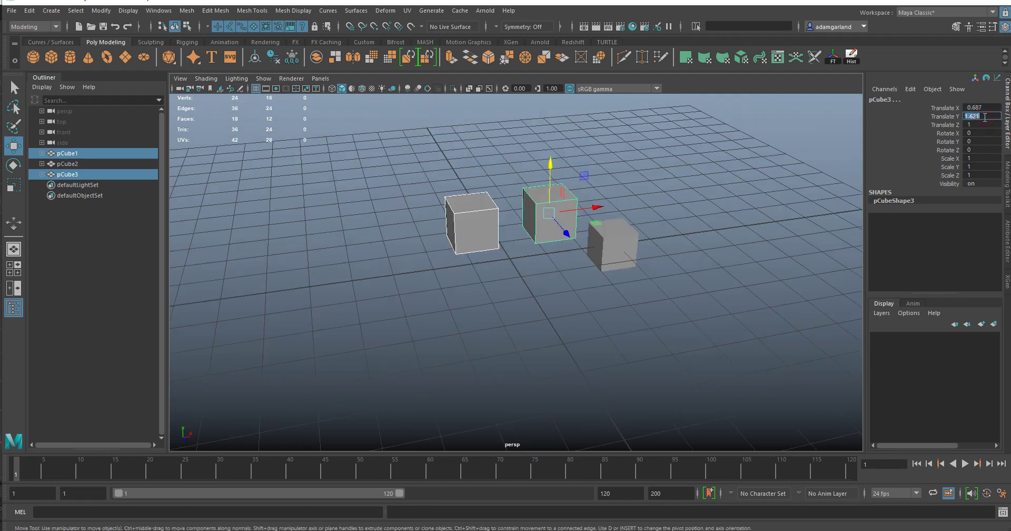
text(2)
key(Return)
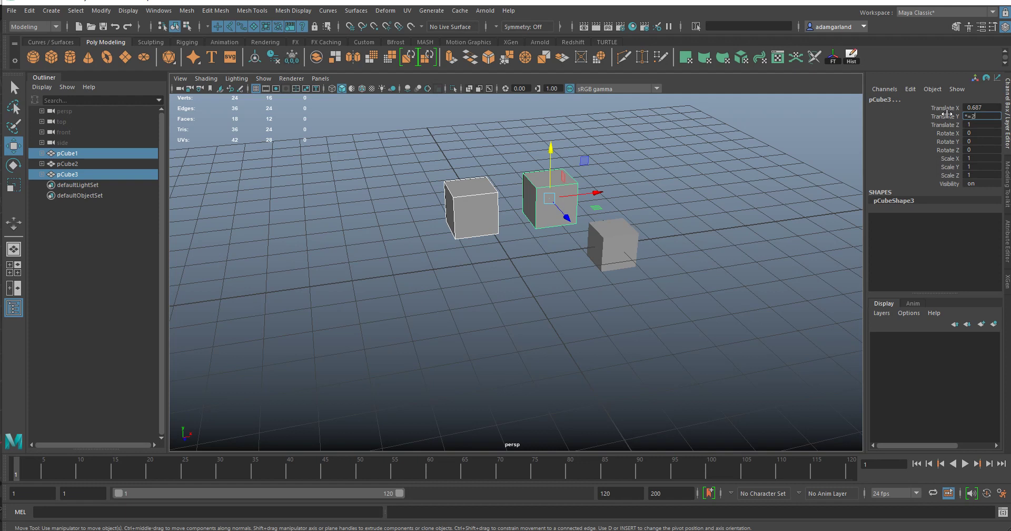
key(Return)
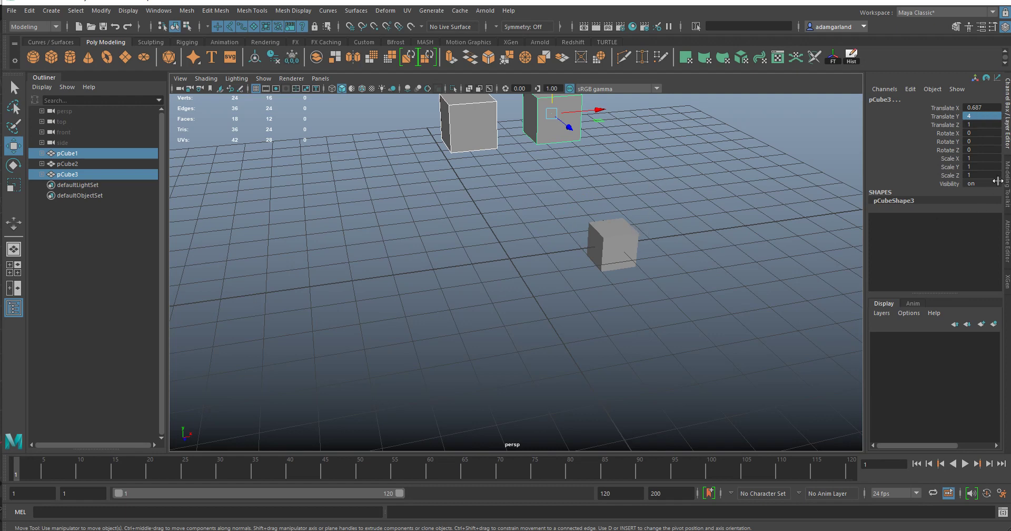
- Marquee-select the cubes, click through them to pick pCube2, and drag it toward the camera along Z
click(660, 292)
scroll(634, 274, down, 5)
scroll(634, 271, up, 2)
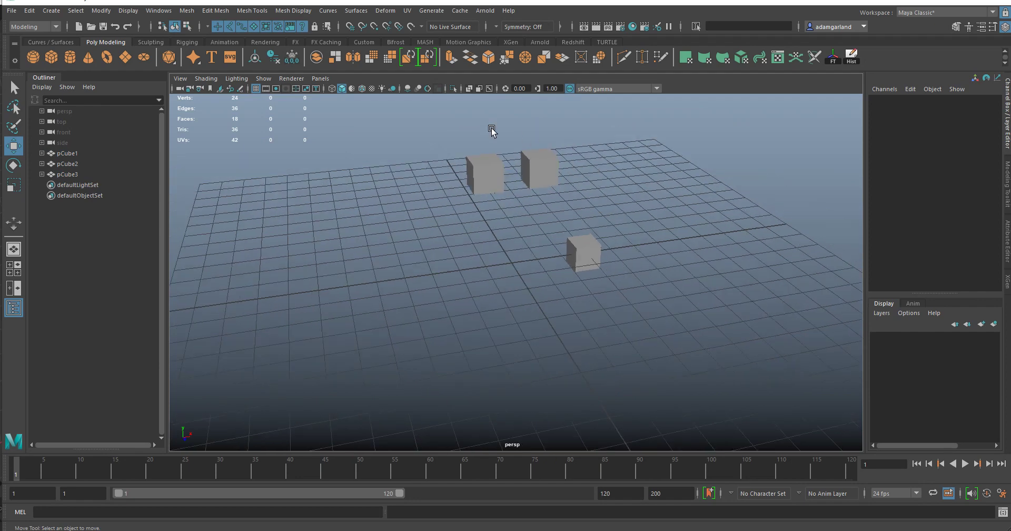
drag(492, 130, 652, 301)
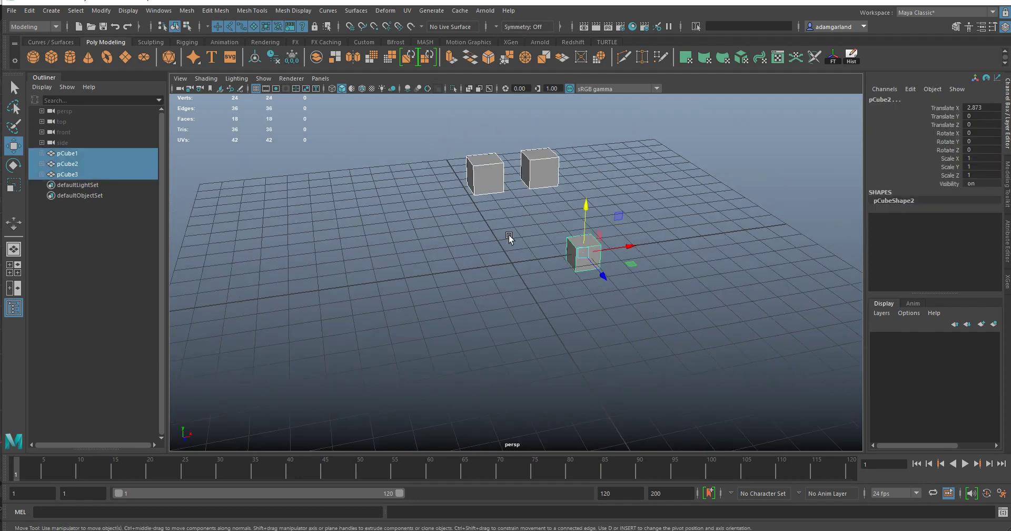
click(531, 207)
click(538, 175)
click(480, 178)
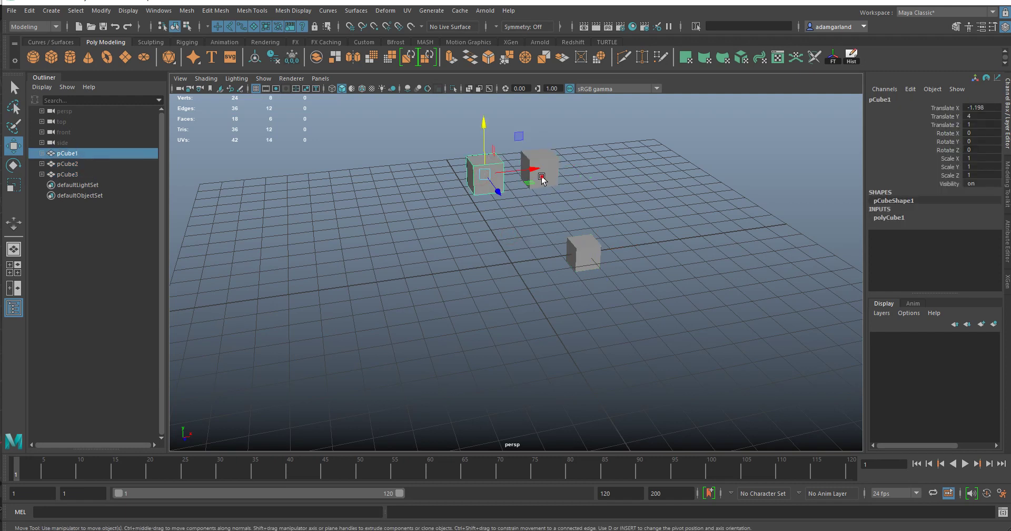
click(542, 179)
drag(558, 221, 643, 292)
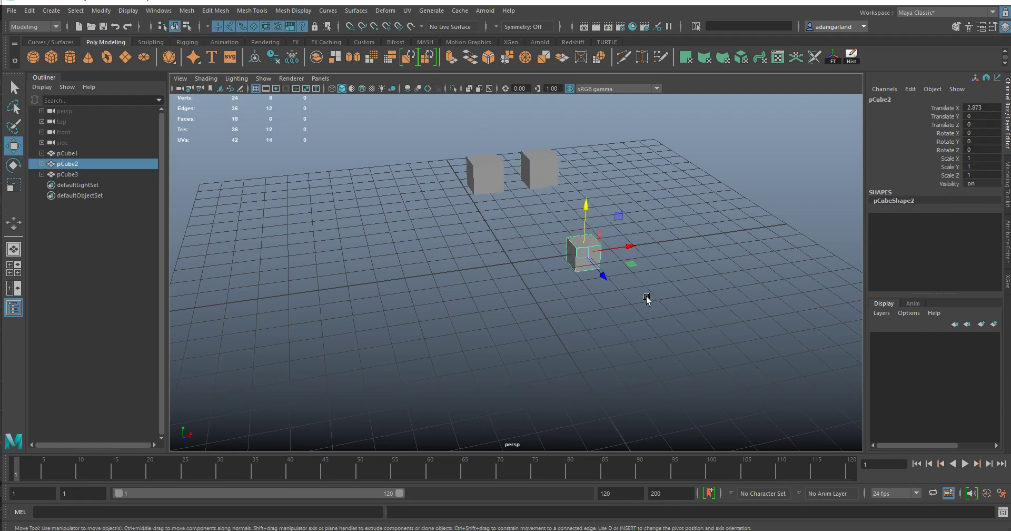
drag(603, 275, 612, 285)
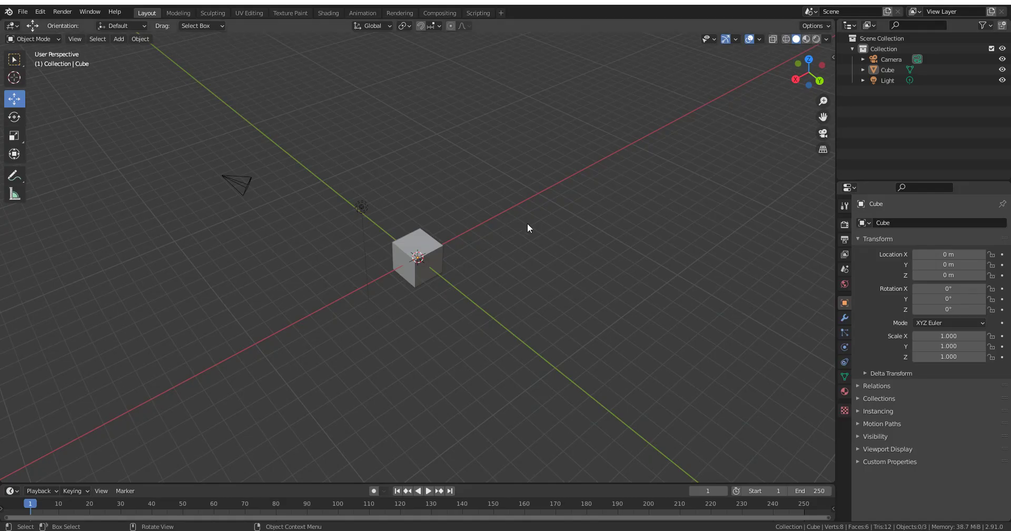
- Trial-move Blender's Cube along Y with G then Y, leaving it at about Y 0.004739 m
click(442, 249)
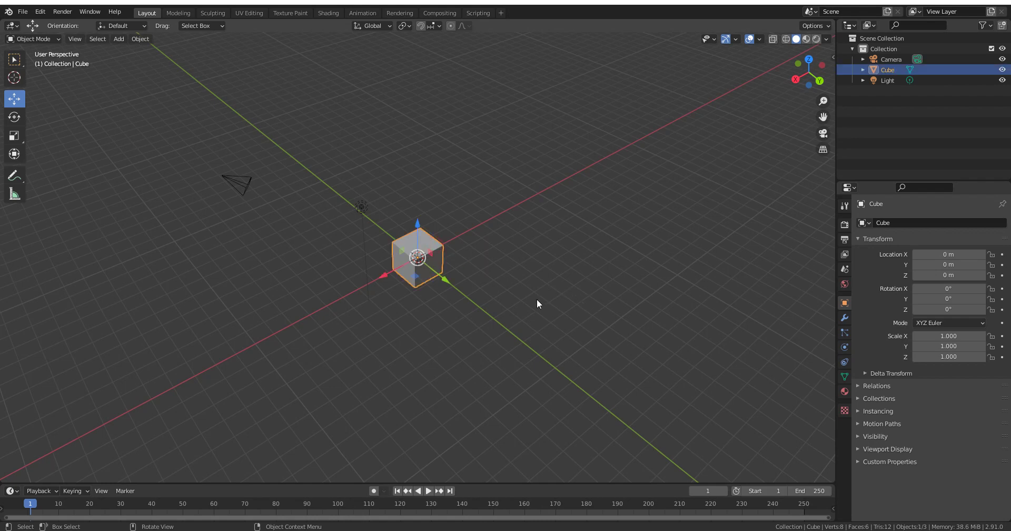
key(g)
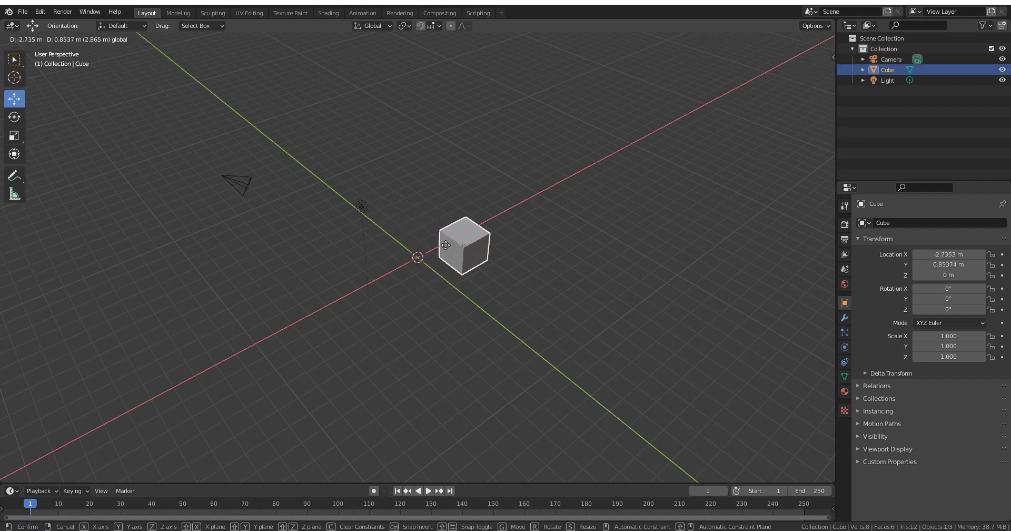
key(y)
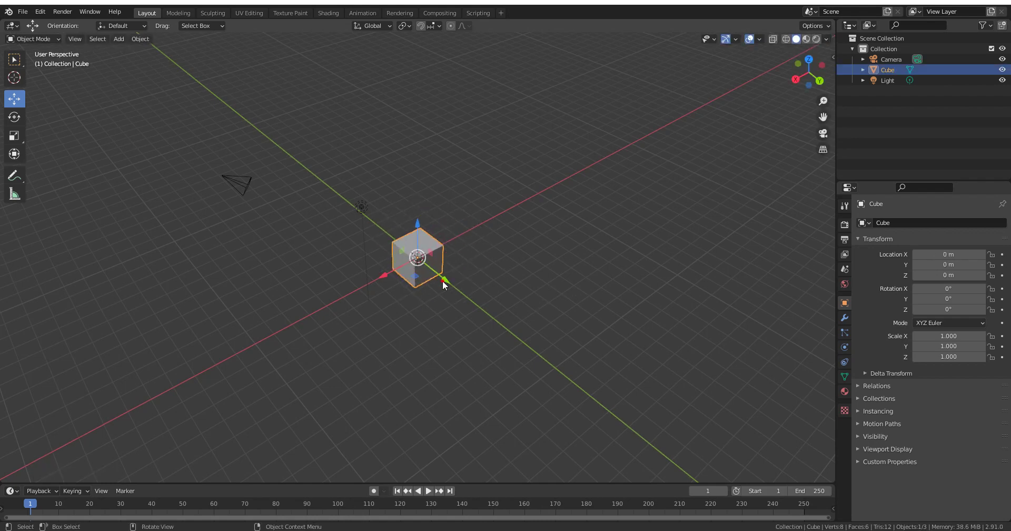
click(430, 288)
mouse_move(384, 273)
mouse_down()
mouse_move(363, 287)
mouse_move(383, 286)
mouse_up()
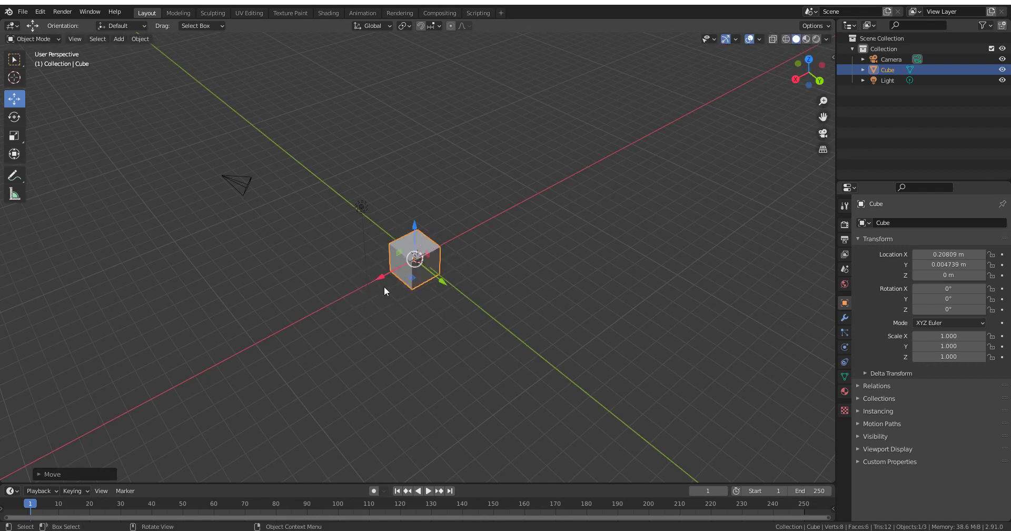
- Cycle through the Rotate and Scale tools, ending on Select Box
click(14, 117)
click(16, 135)
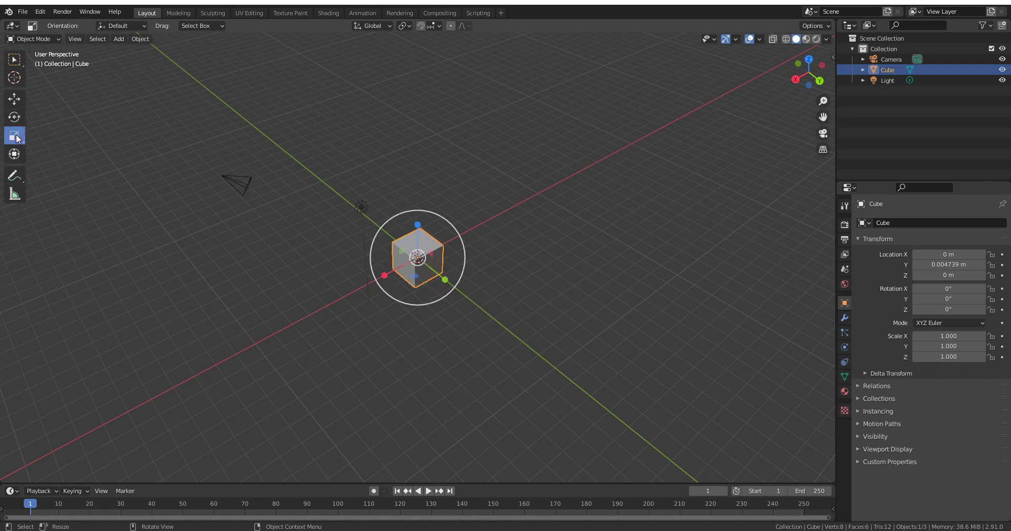
click(14, 59)
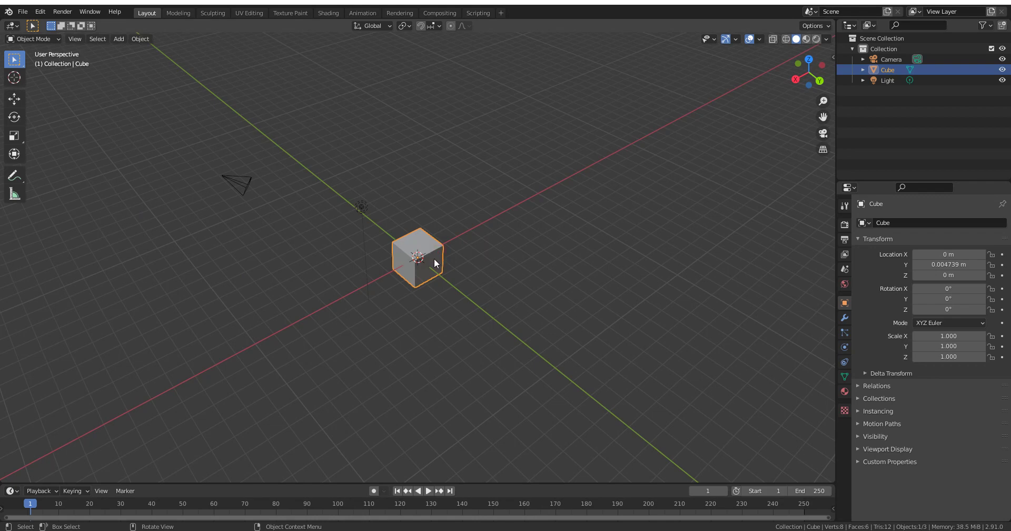
- Make Move the active tool from the Shift+Space tool popup and reselect the cube
key(shift+space)
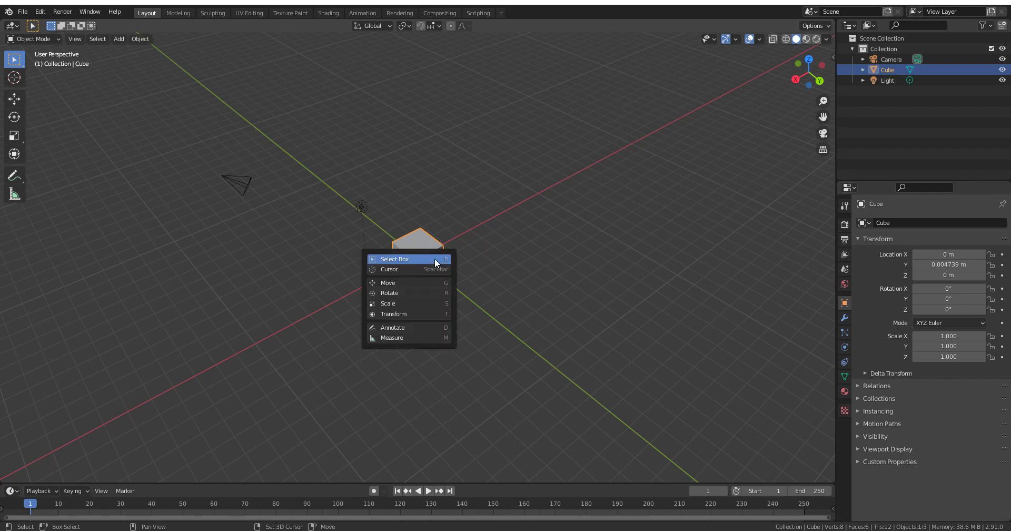
click(418, 283)
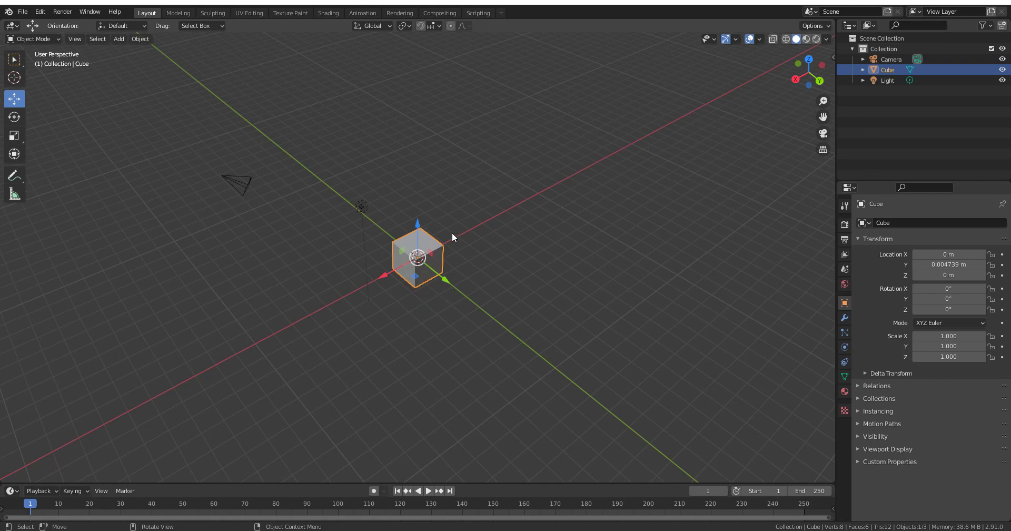
click(495, 319)
click(437, 263)
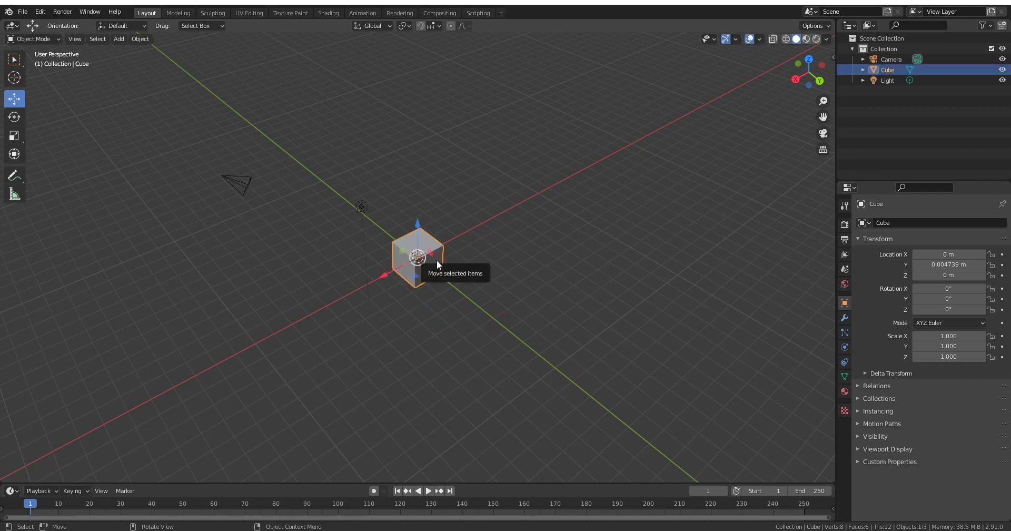
- Try a G move with X, Y and Z locks, cancel it, then drag the cube slightly off the origin
key(g)
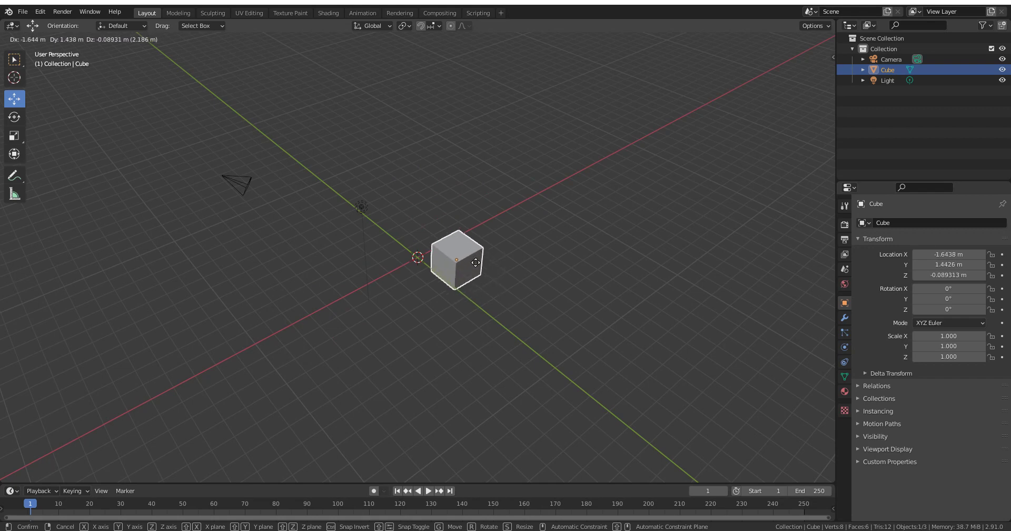
key(x)
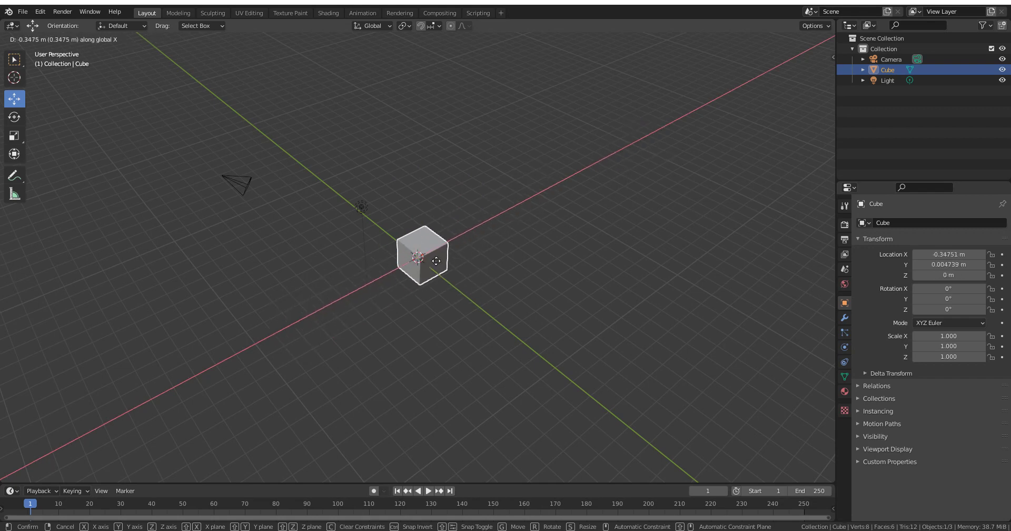
key(y)
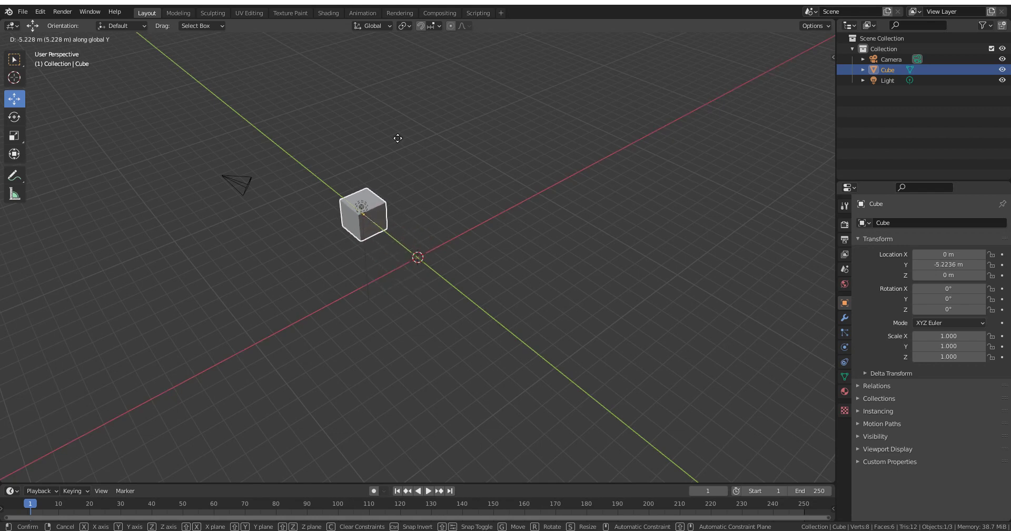
key(z)
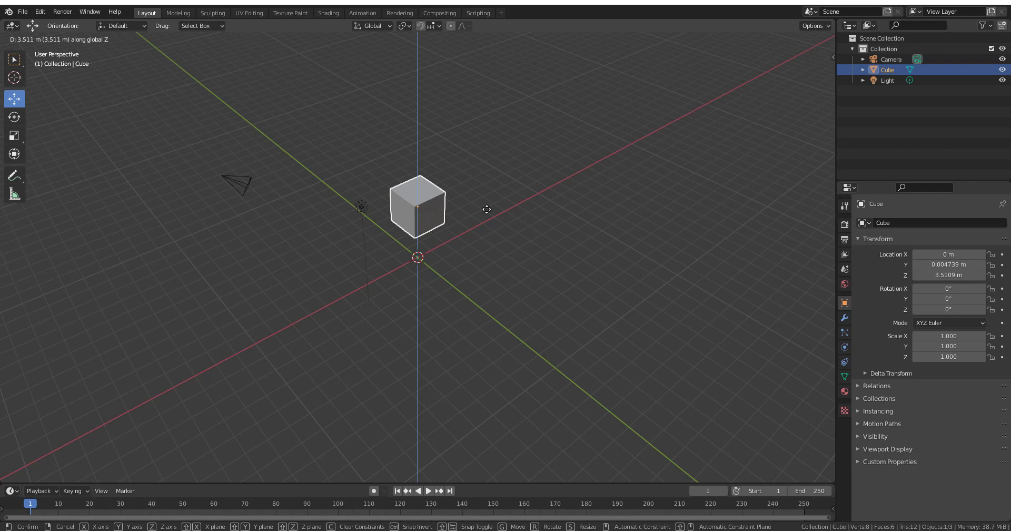
key(Escape)
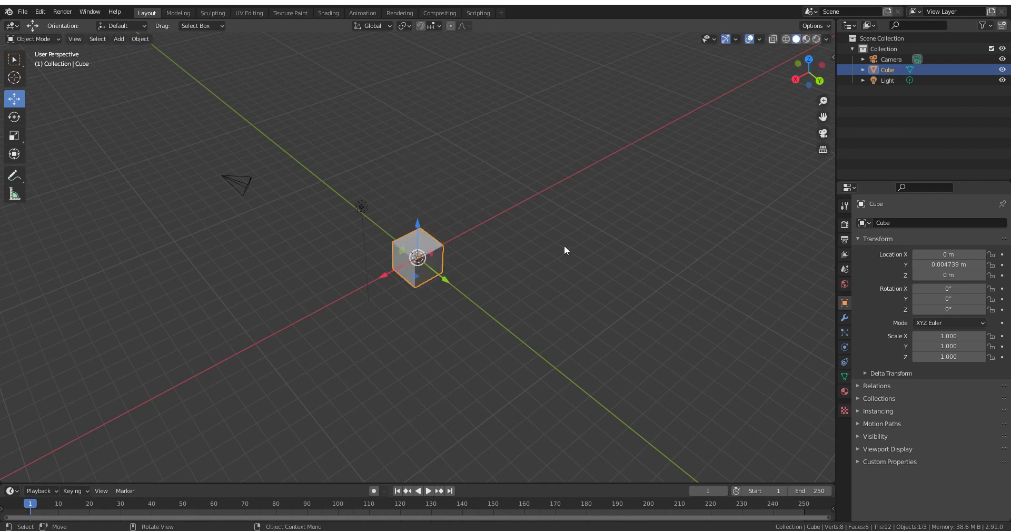
drag(431, 258, 434, 261)
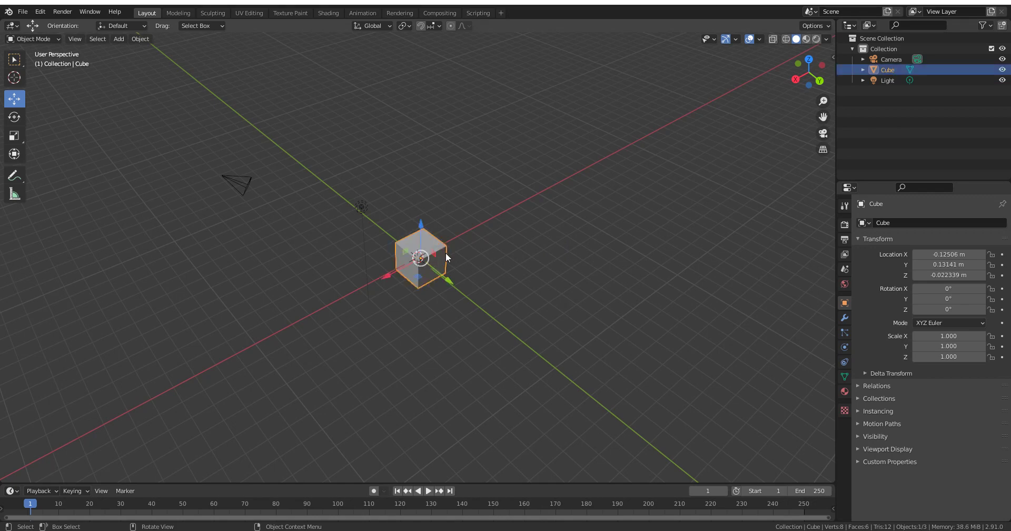
- Grab the cube, cycle through the axis locks, settle on Z and confirm it at Z 7.6172 m
key(g)
key(x)
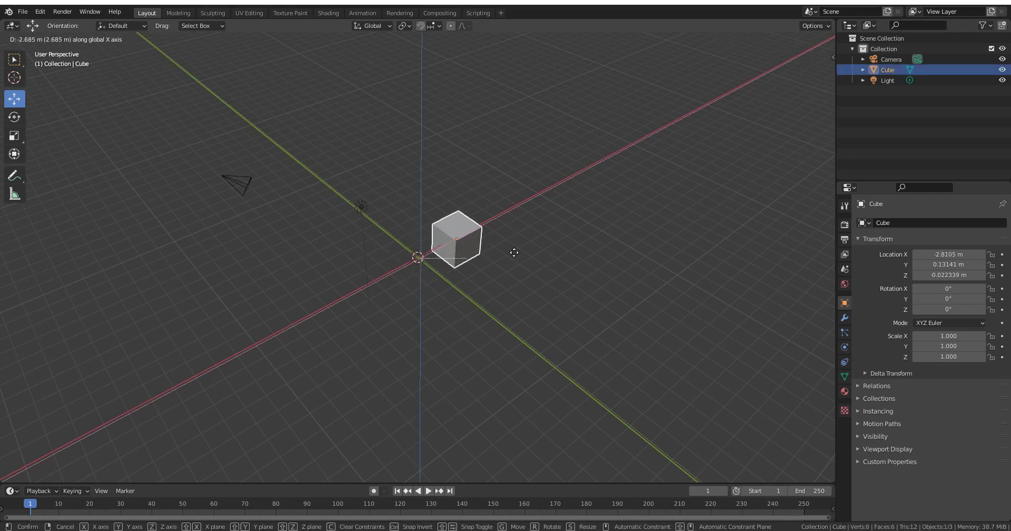
key(z)
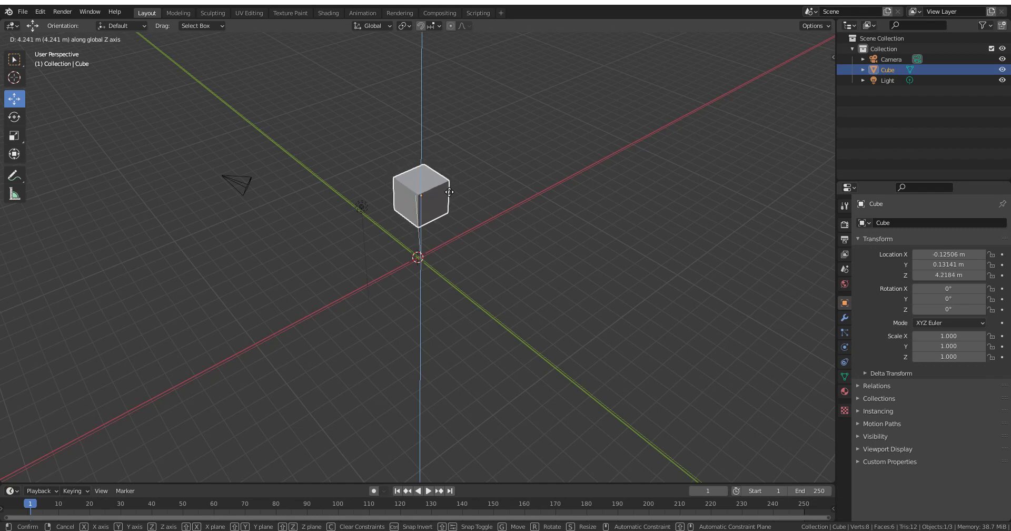
key(x)
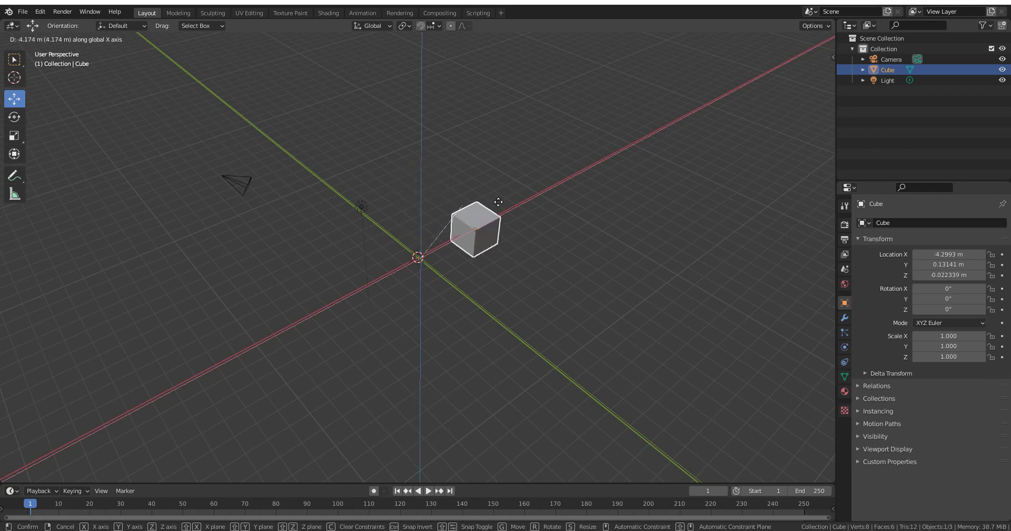
key(y)
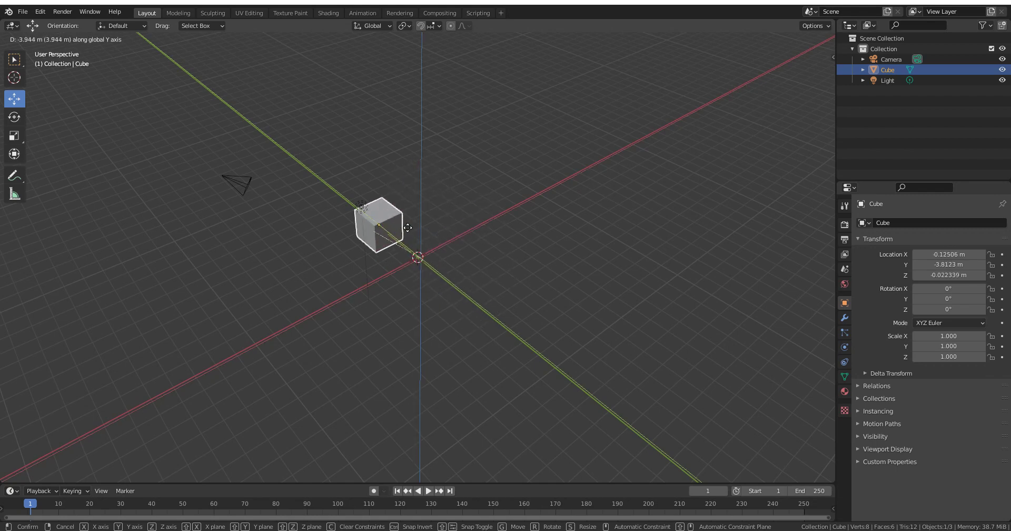
key(z)
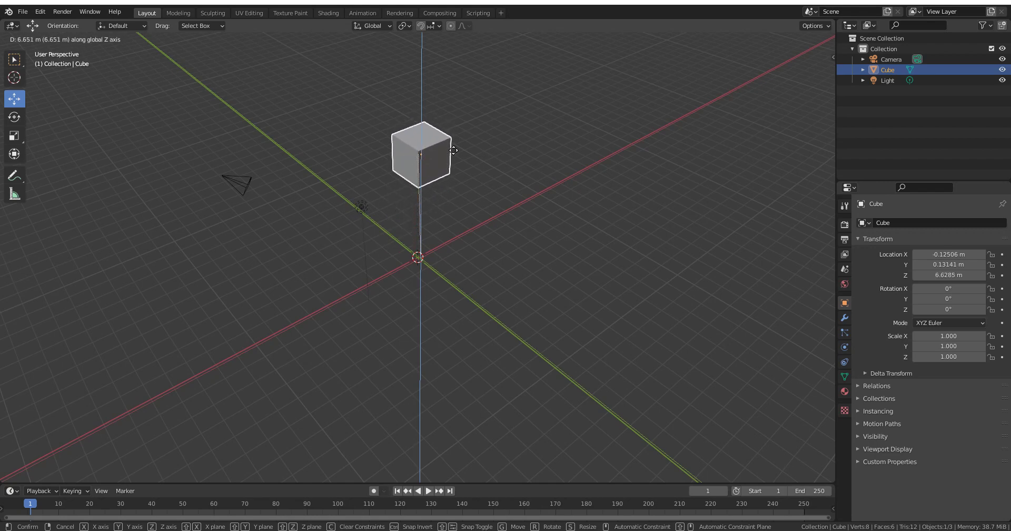
key(y)
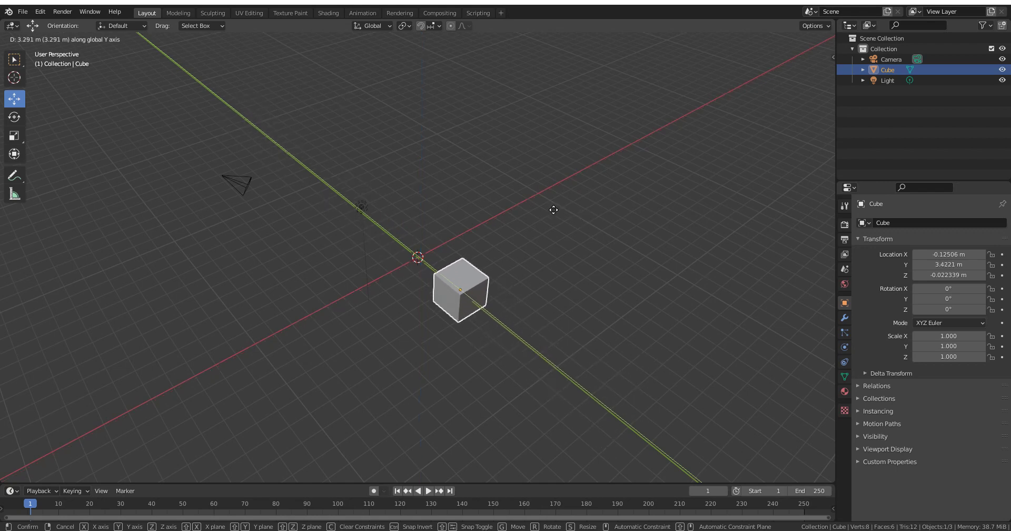
key(x)
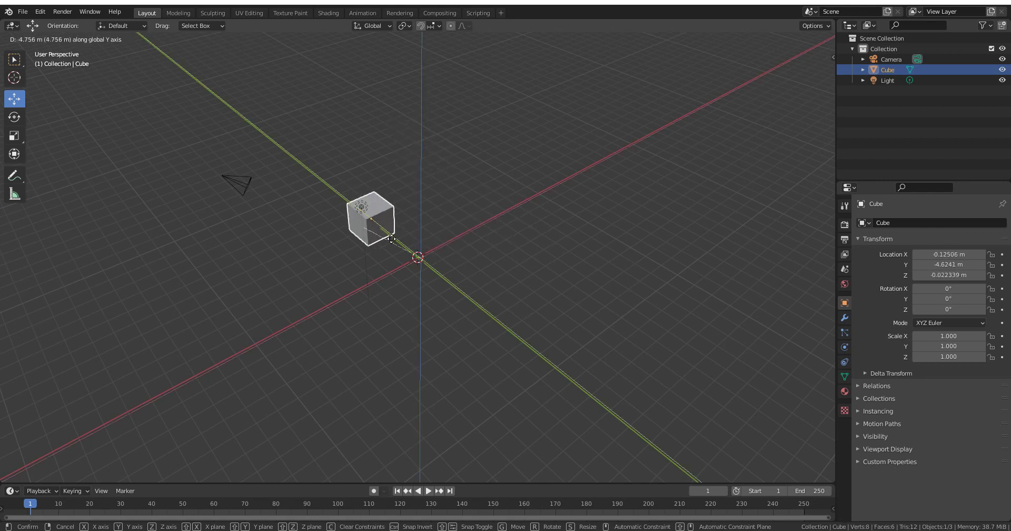
key(z)
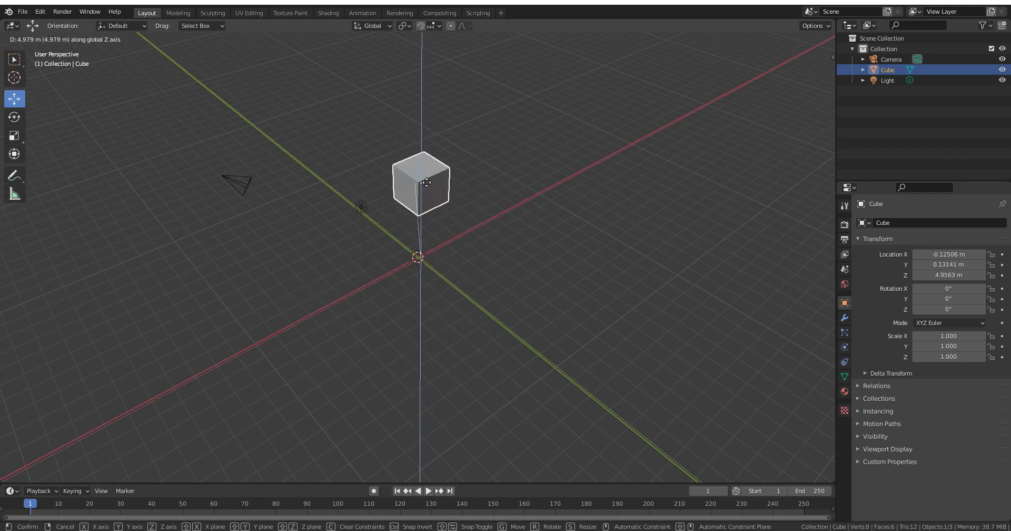
key(x)
key(z)
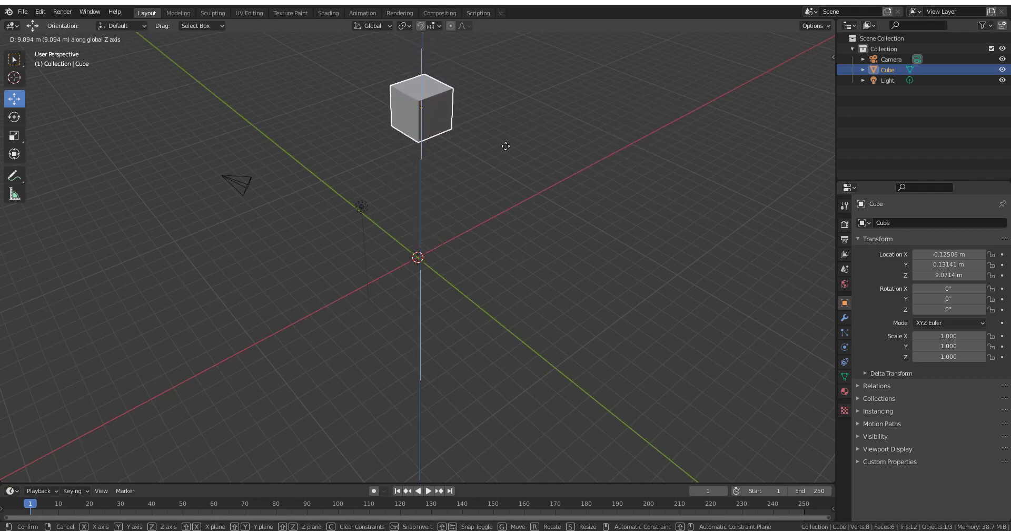
click(536, 132)
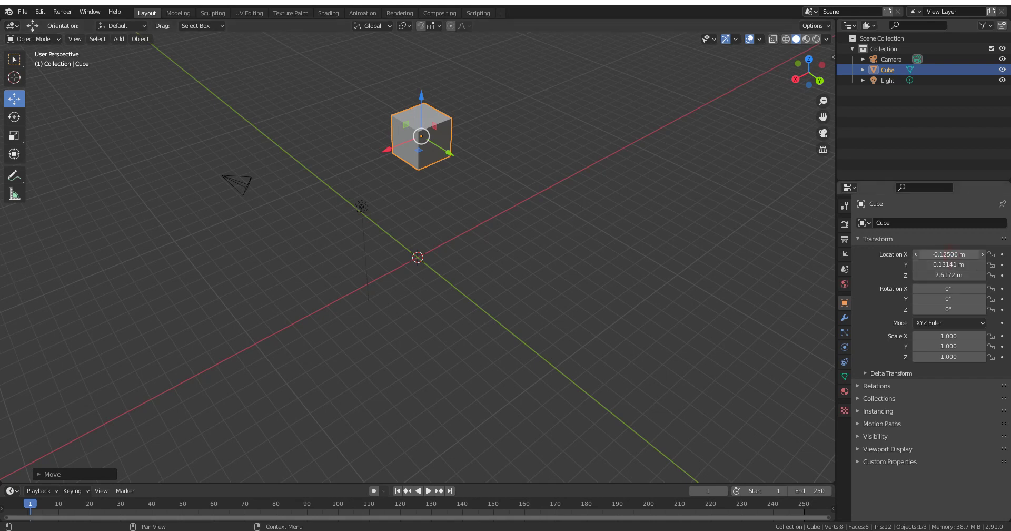
- Set the cube's Location X, Y and Z to 0 m together in Object Properties
drag(949, 251, 949, 275)
text(0)
key(Return)
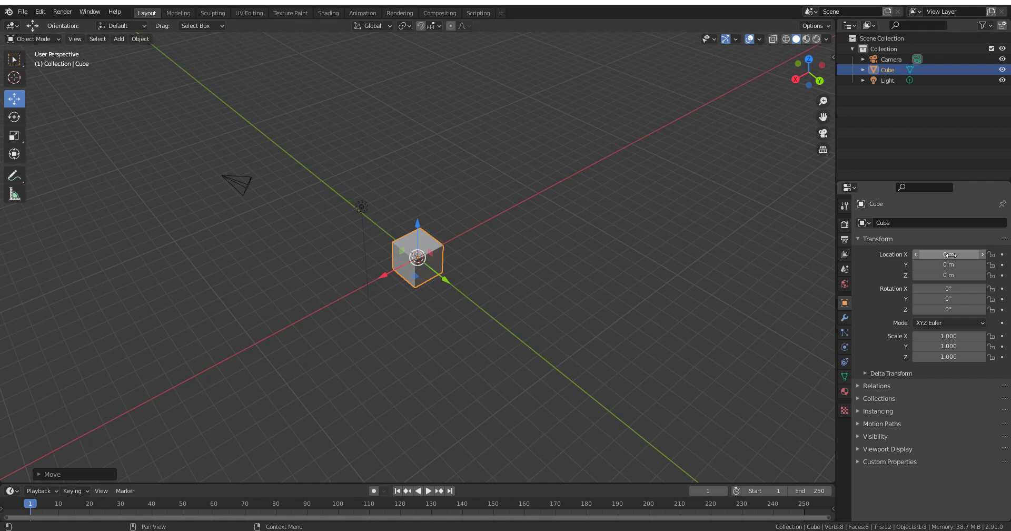
click(950, 254)
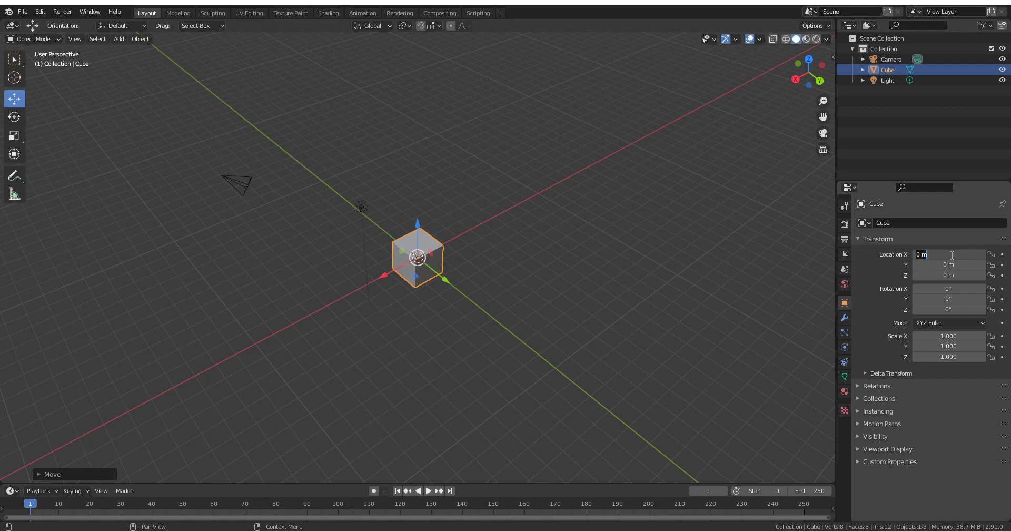
- Enter 2 for Location X, then append *2 to make it 4 m
text(2)
key(Return)
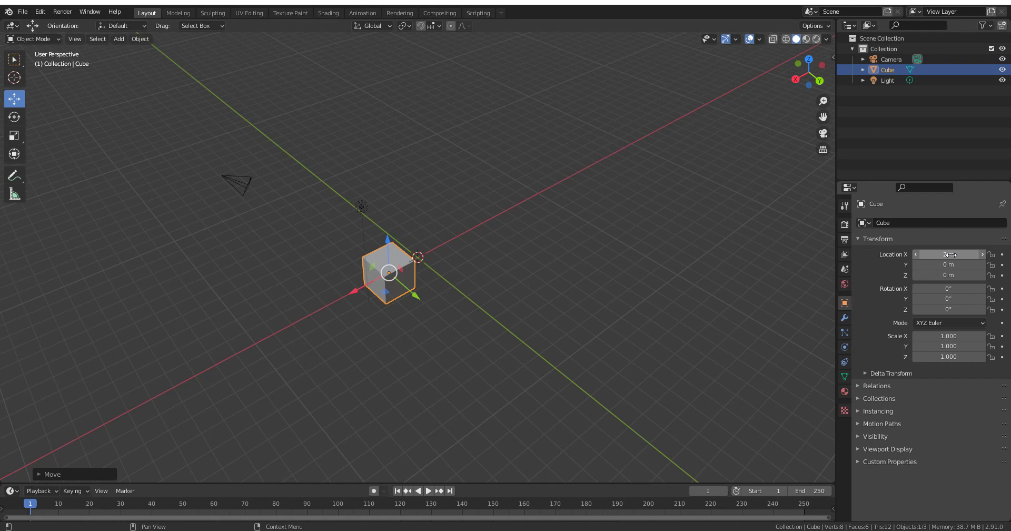
click(951, 255)
text(*)
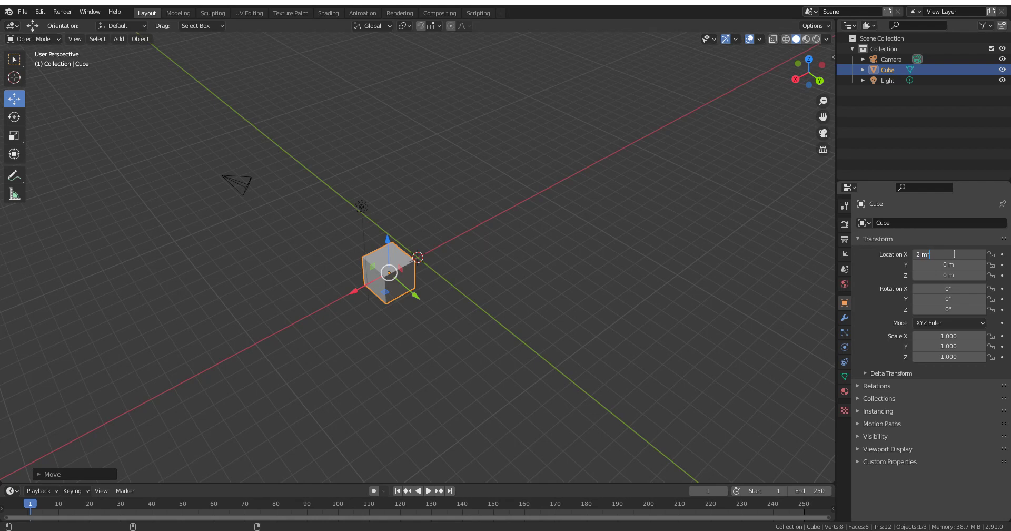
text(2)
key(Return)
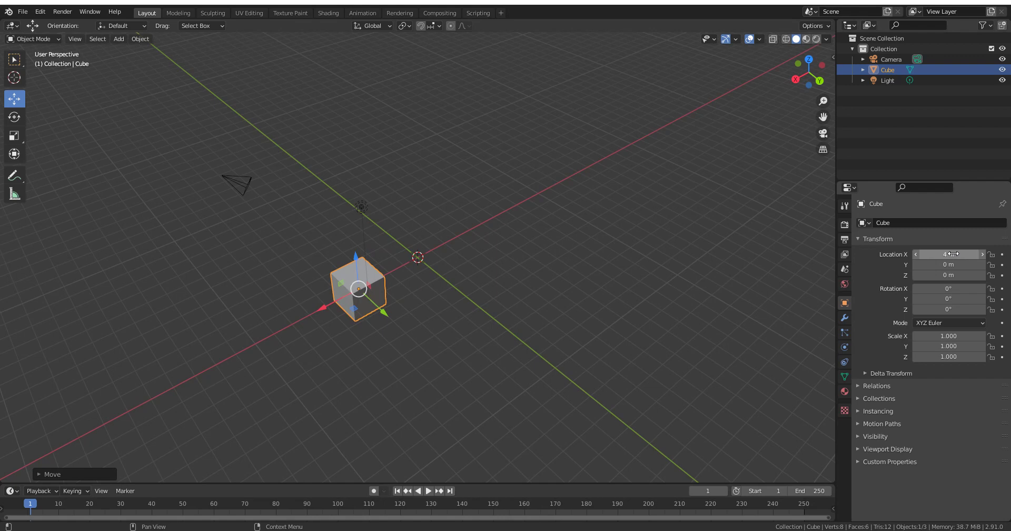
- Enter 1.23 for Location X, then append *4 to make it 4.92 m
click(952, 253)
text(1.23)
key(Return)
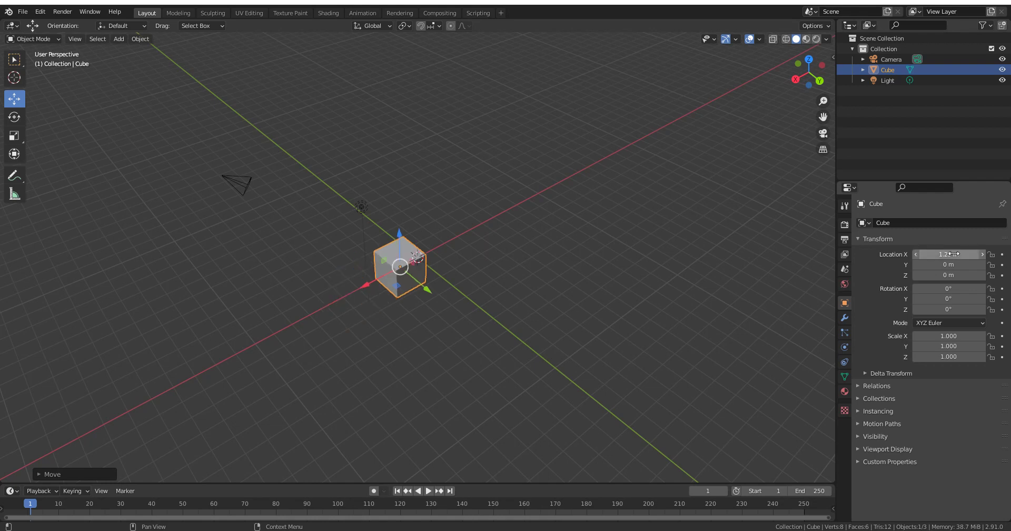
click(955, 254)
click(956, 254)
text(*4)
key(Return)
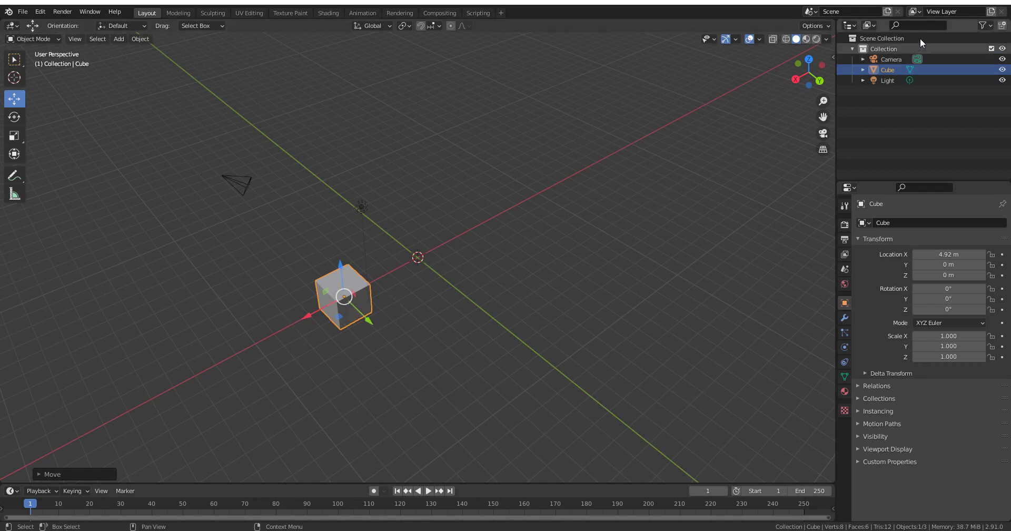
- Duplicate the cube twice, drag Cube.002 to the upper left and select Cube.001
key(shift+d)
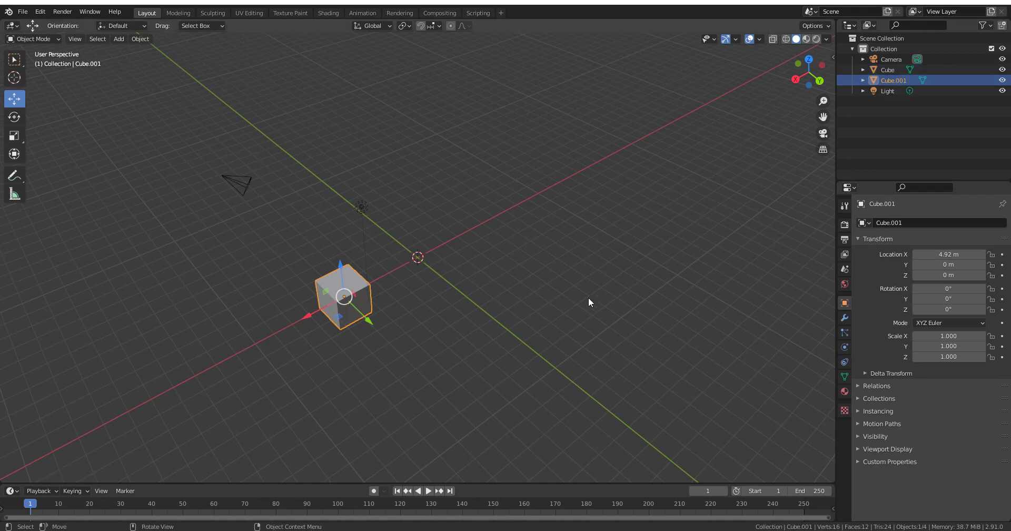
key(Escape)
key(shift+d)
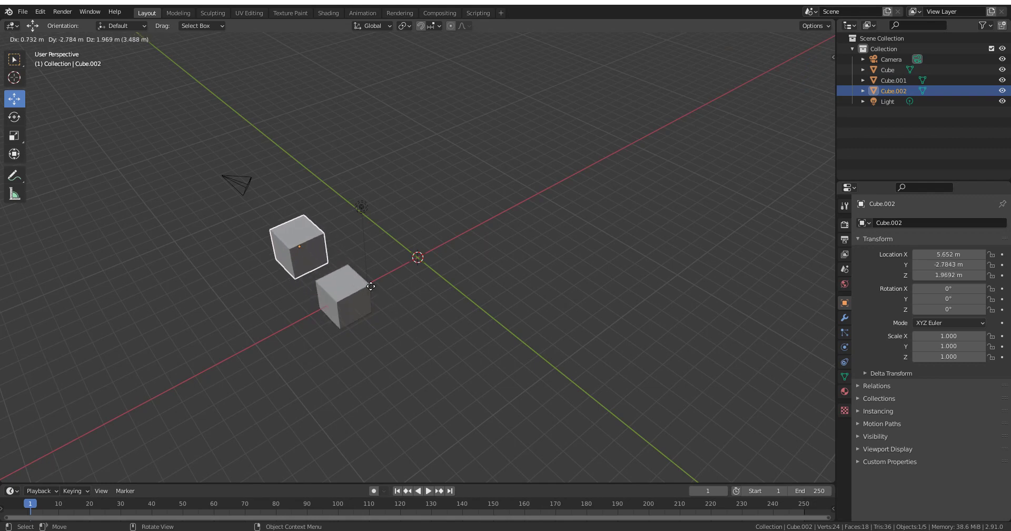
key(Escape)
drag(371, 321, 311, 263)
click(351, 303)
- Duplicate Cube.001 and move the copy along Y to -15.684 m, then reselect Cube.001
key(shift+d)
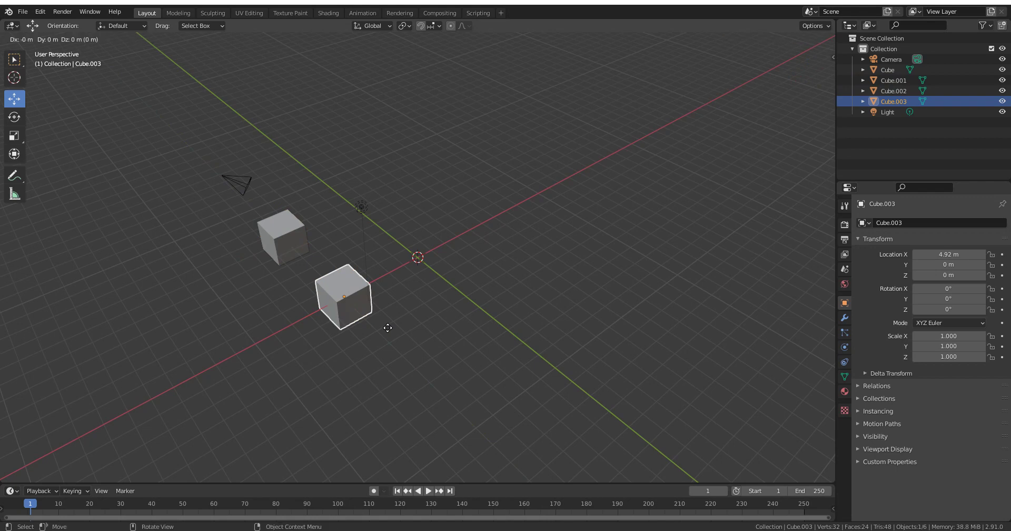
key(x)
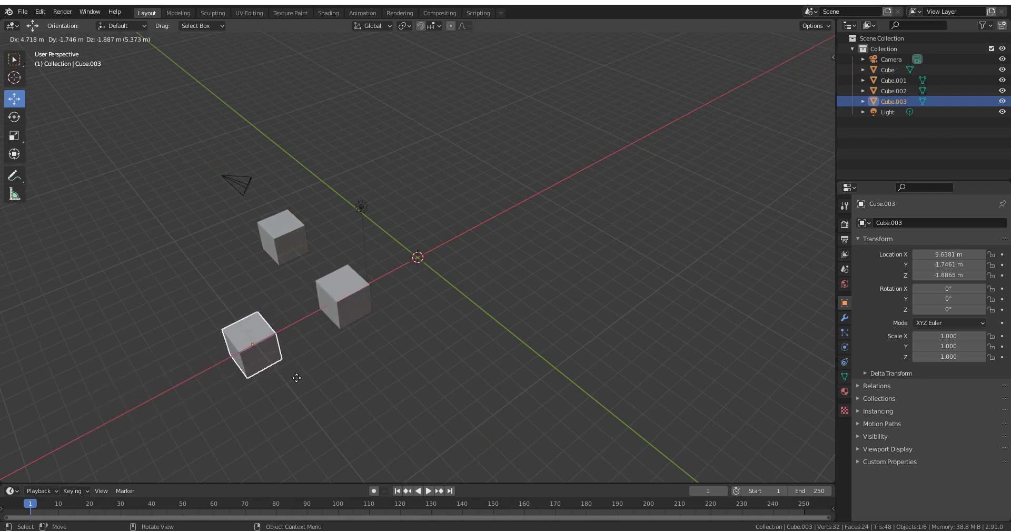
key(z)
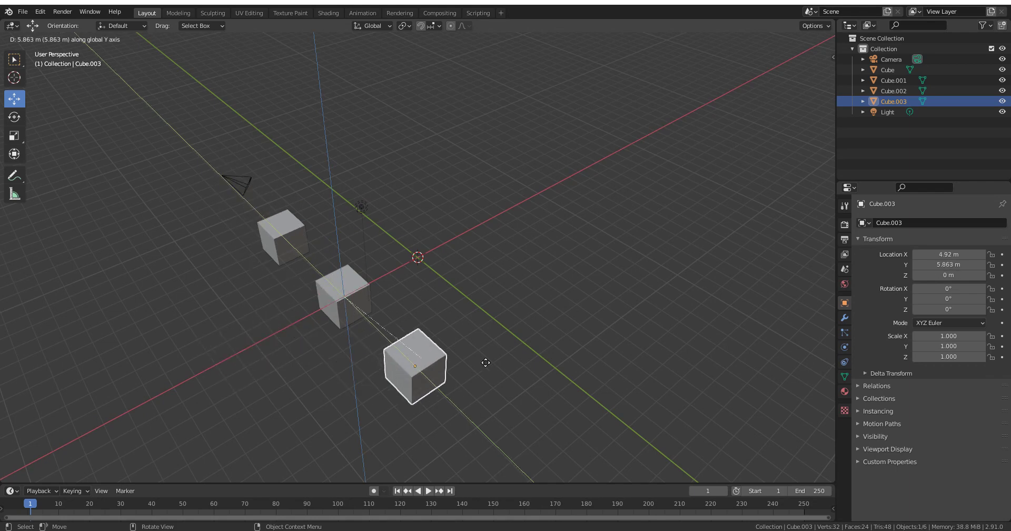
key(y)
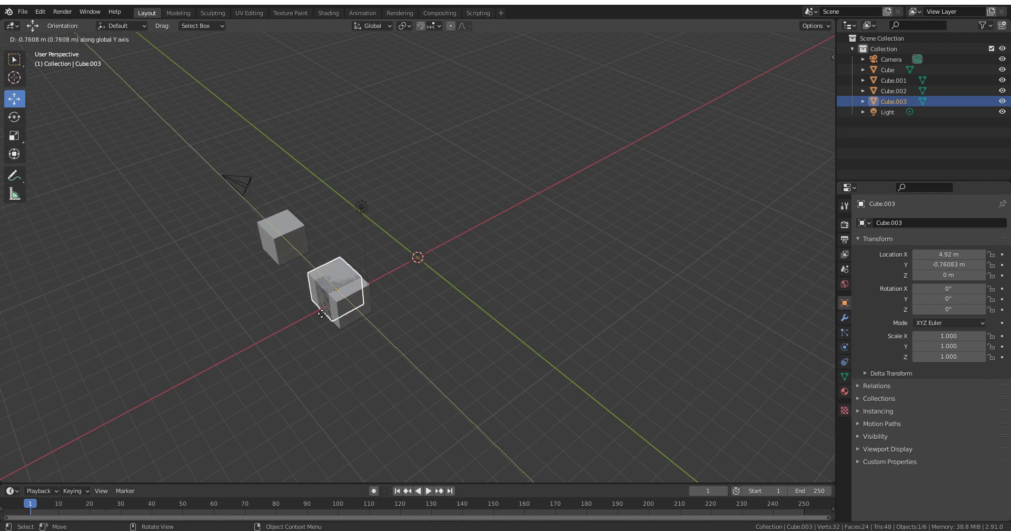
click(247, 216)
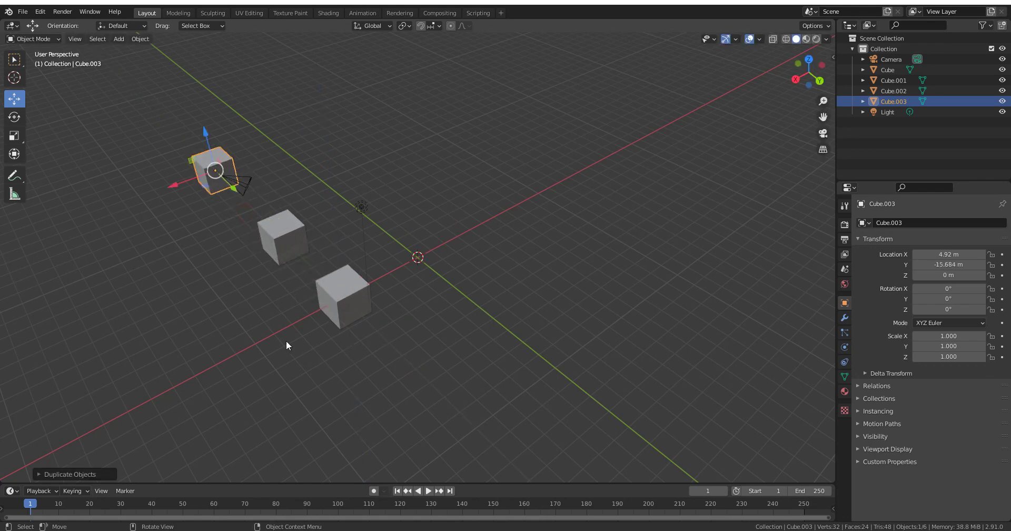
click(289, 249)
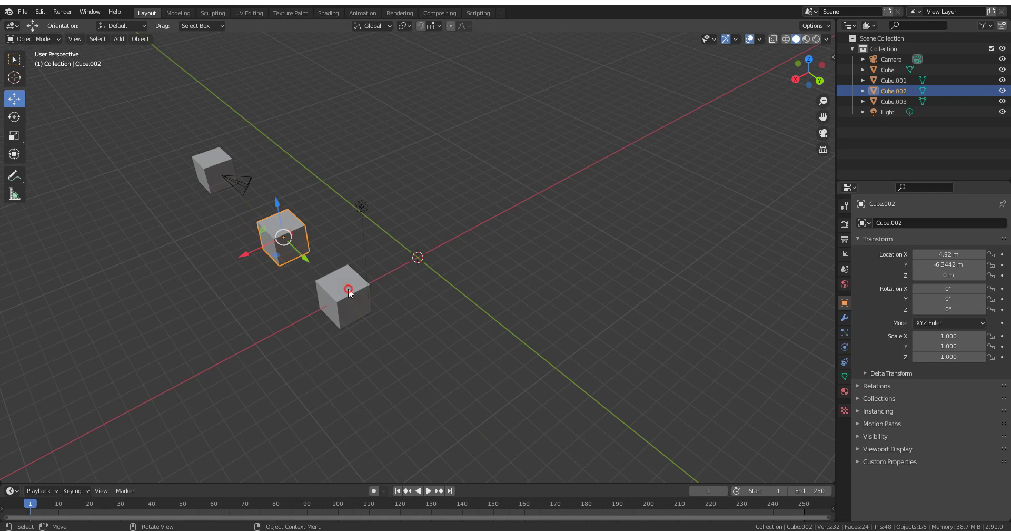
click(342, 295)
click(292, 241)
click(214, 167)
click(350, 318)
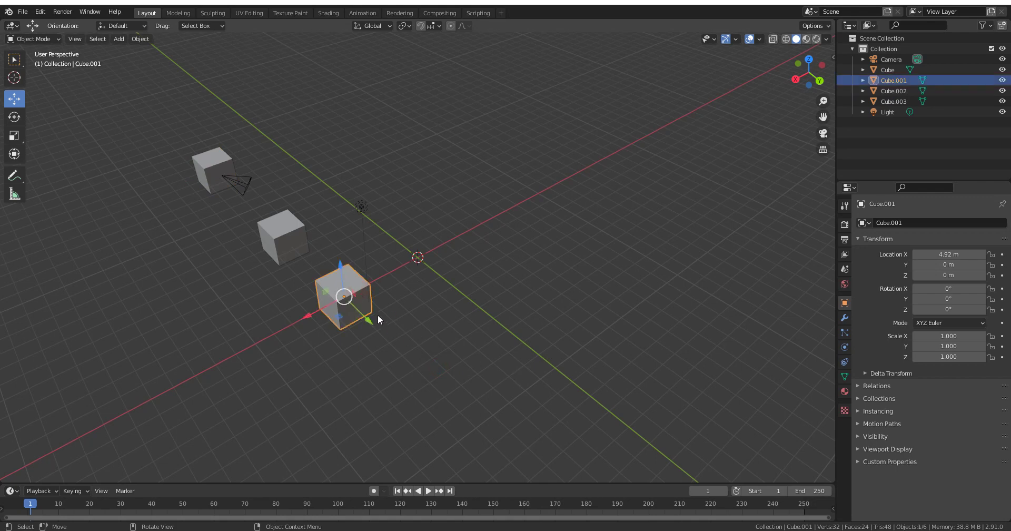
- Double Cube.003's Location X to 9.84 m and copy it to Cube.001 and Cube.002
shift+click(283, 232)
shift+click(213, 167)
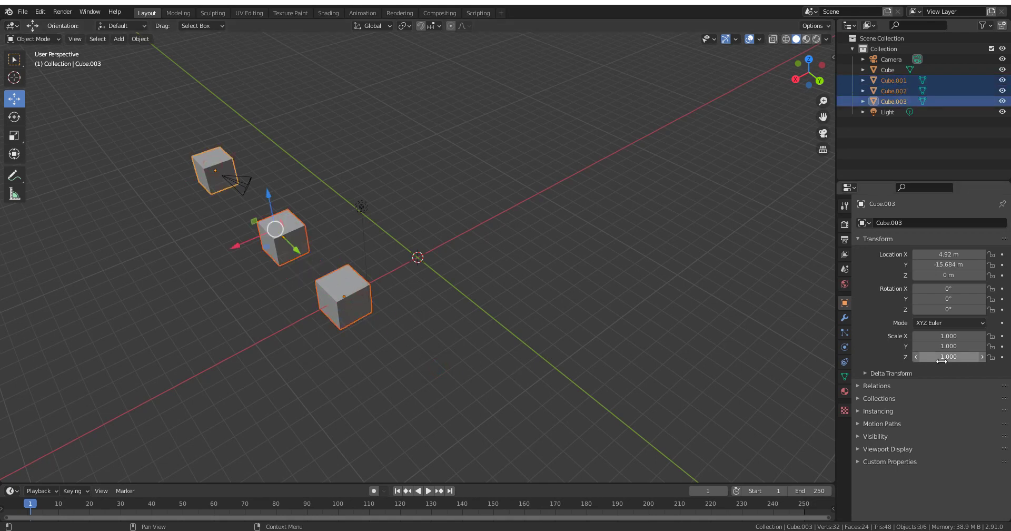
click(962, 254)
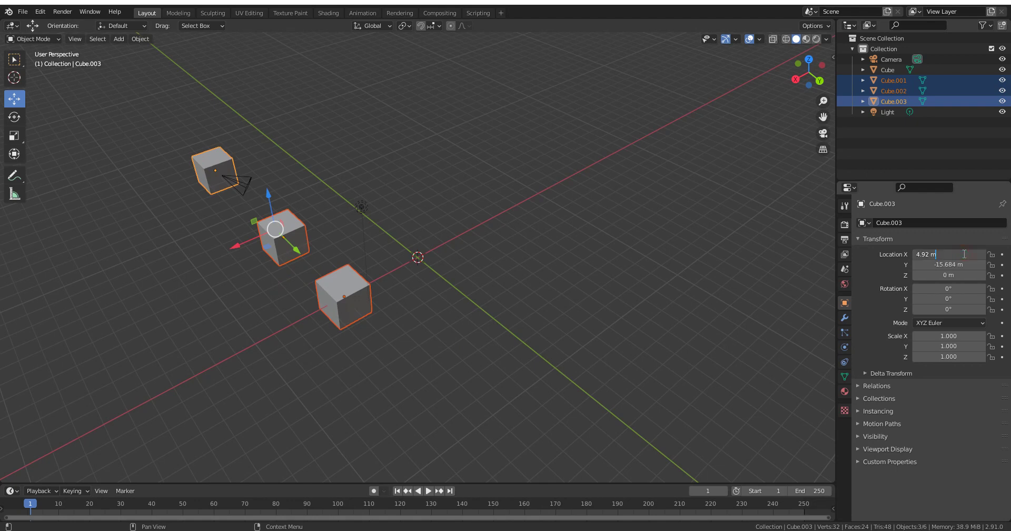
text(*2)
key(Return)
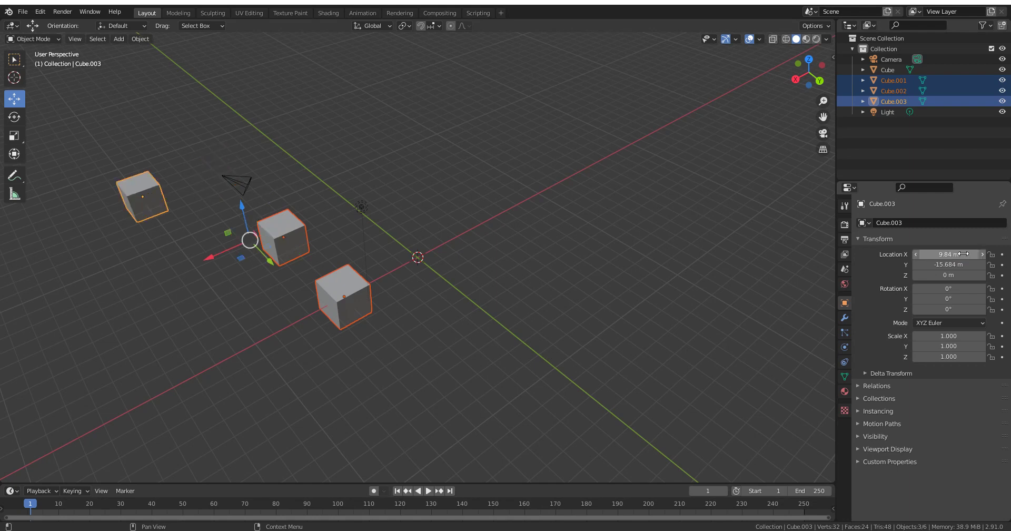
right_click(963, 254)
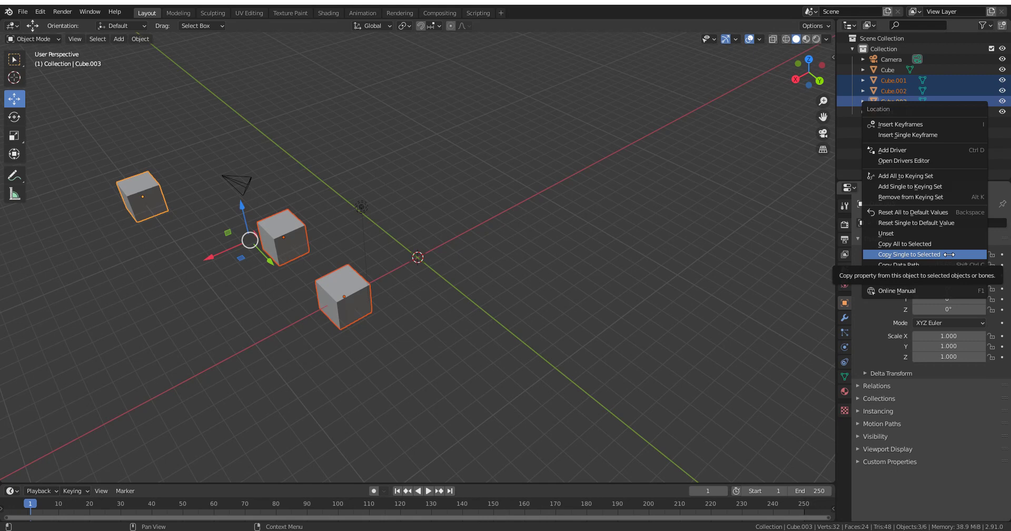
click(950, 254)
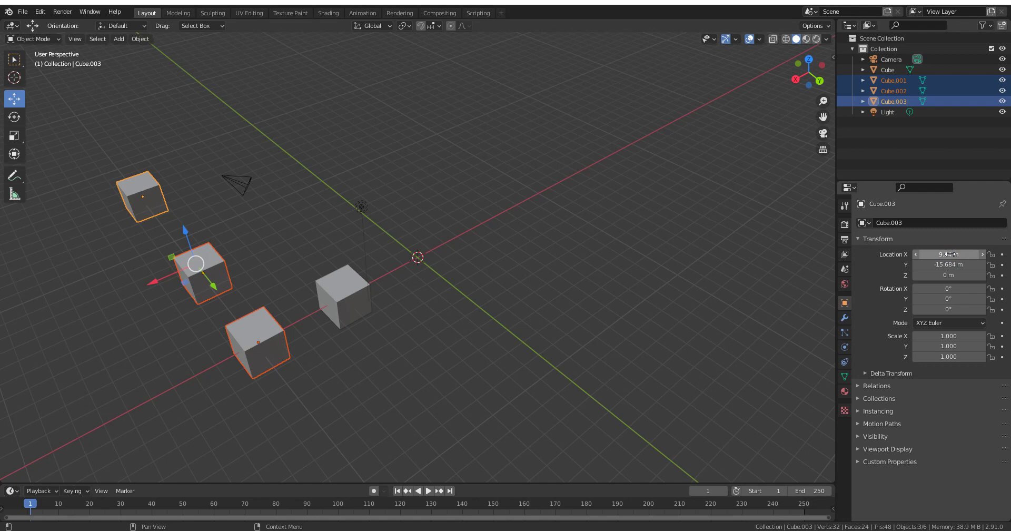
click(349, 308)
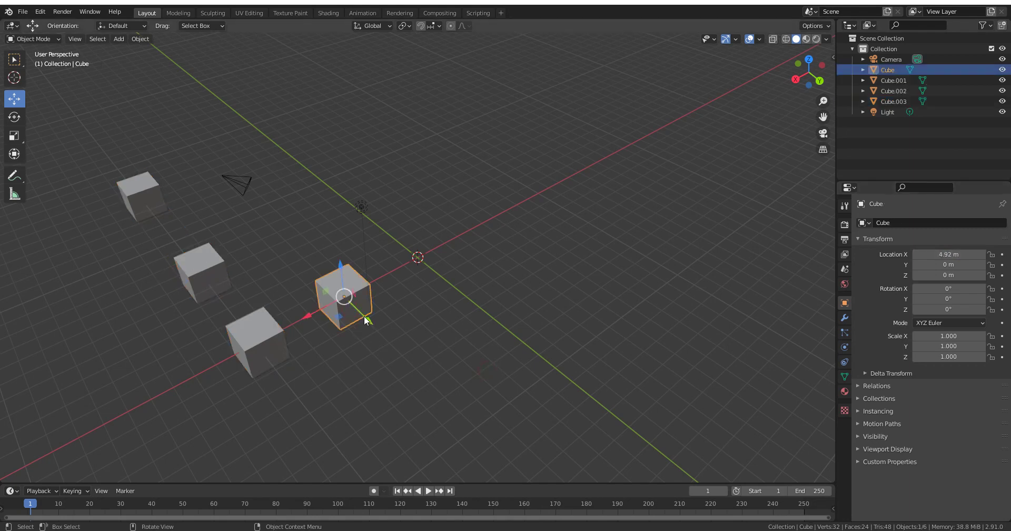
- Delete the original cube, leaving Cube.001 to Cube.003 in the scene
key(Delete)
click(261, 340)
click(194, 266)
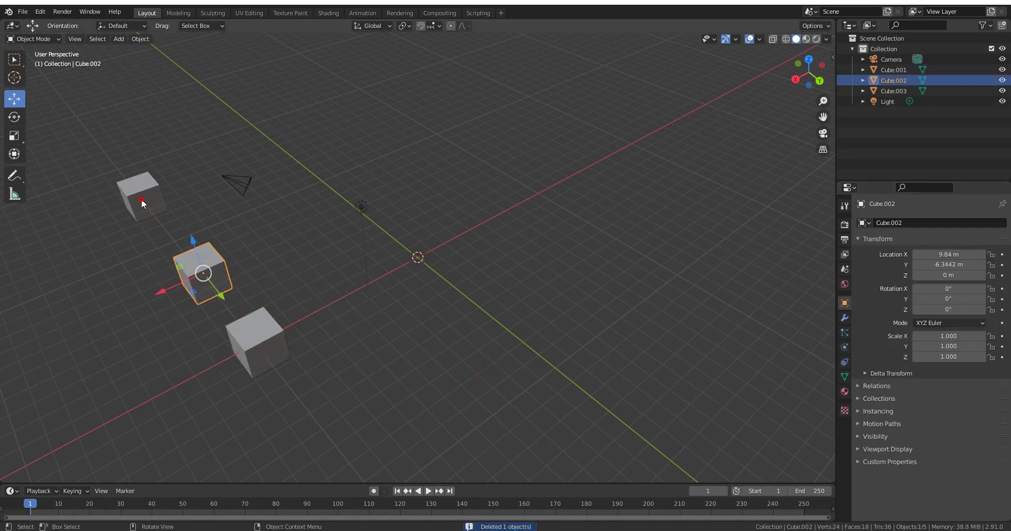
click(141, 199)
click(181, 260)
click(259, 336)
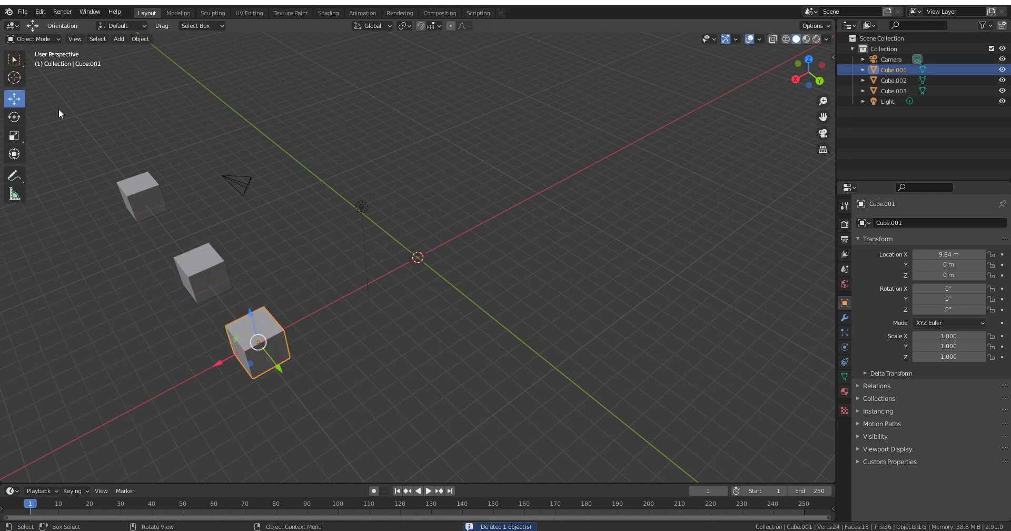
click(406, 307)
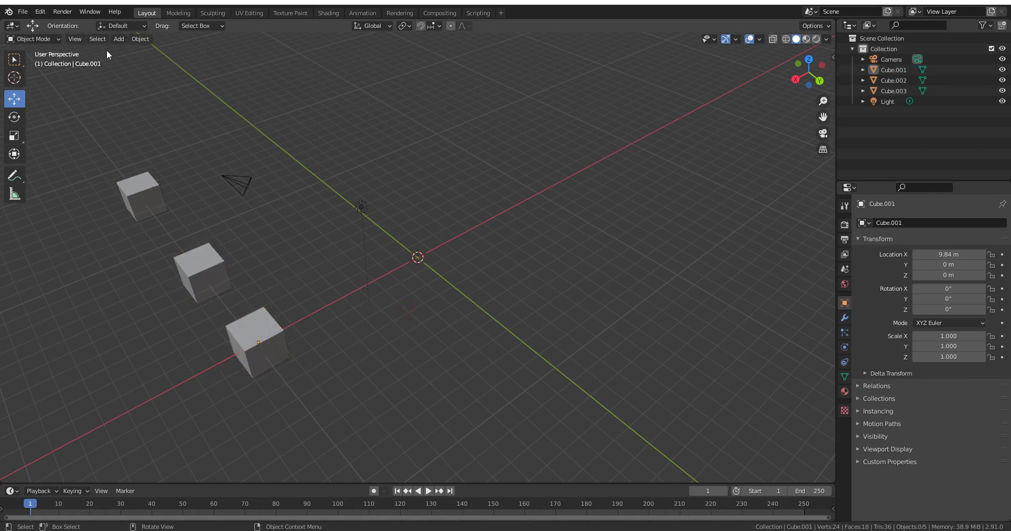
- Add an Ico Sphere to the scene from the Add > Mesh menu
click(117, 40)
mouse_move(136, 53)
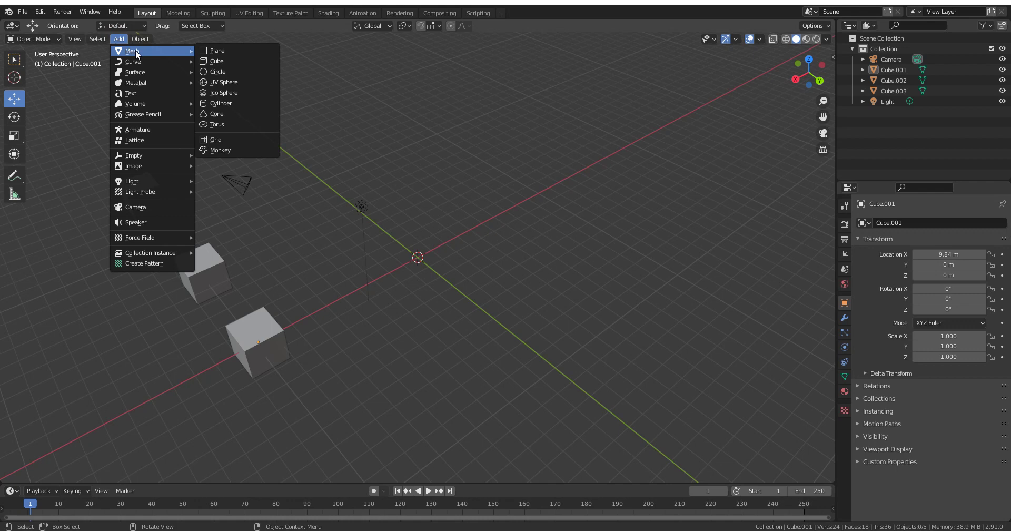
click(237, 96)
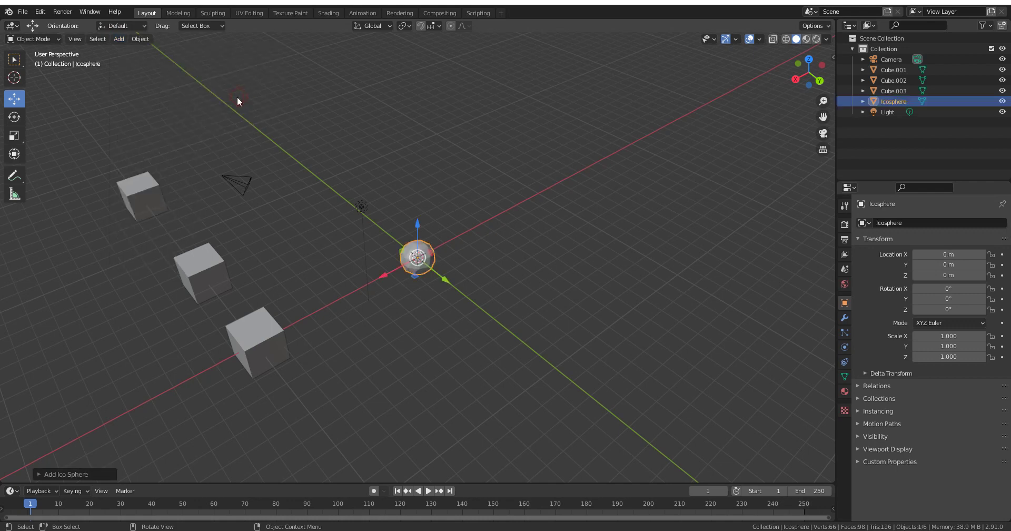
click(632, 293)
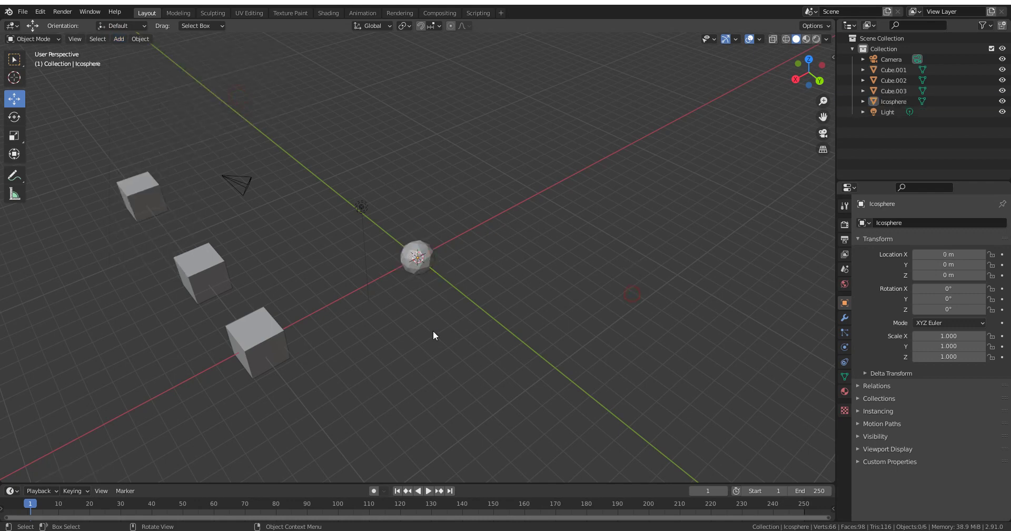
- Move Cube.001 along X and up Z to X 2.8269 m, Z 3.1353 m
click(255, 343)
drag(281, 358, 535, 267)
middle_drag(535, 266, 545, 310)
- Copy Cube.001's full location to the icosphere using Copy All to Selected
click(437, 257)
click(433, 251)
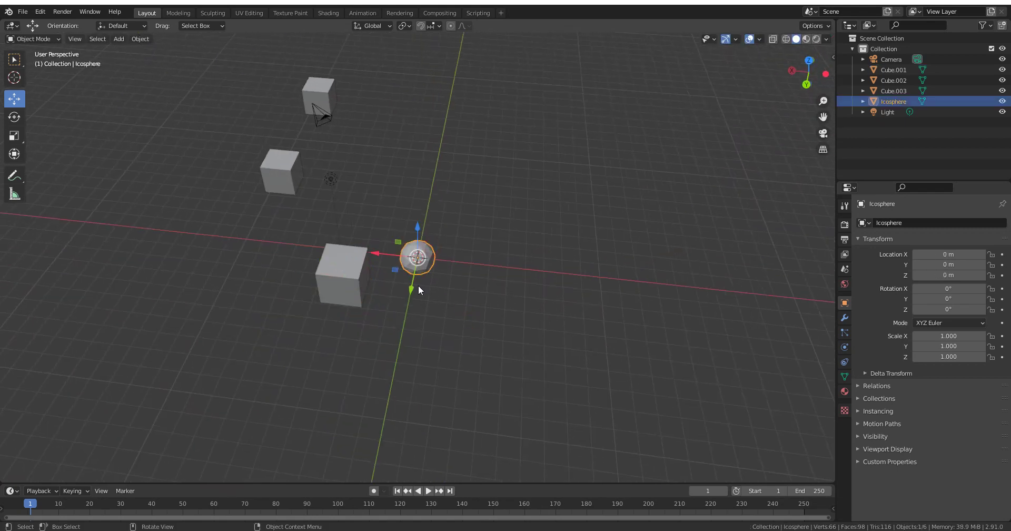
shift+click(359, 266)
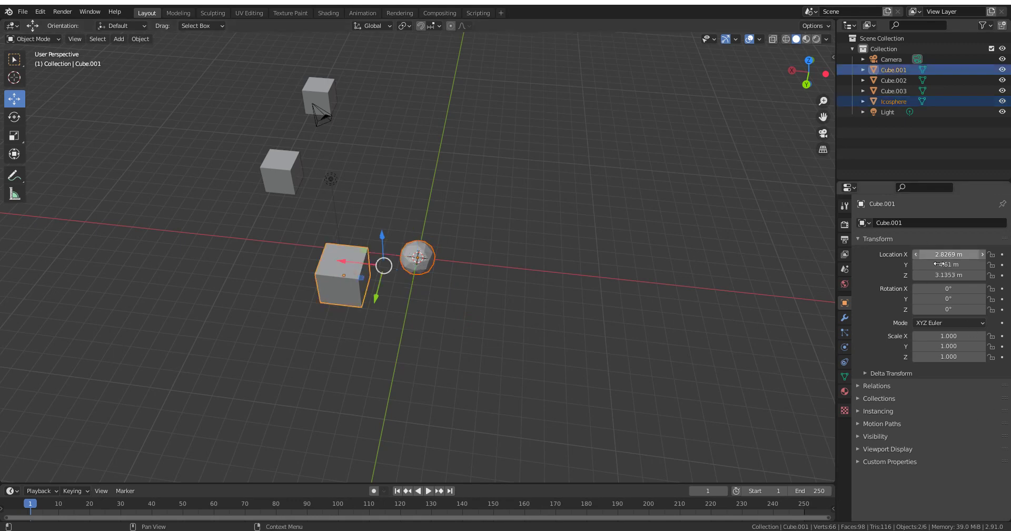
right_click(958, 254)
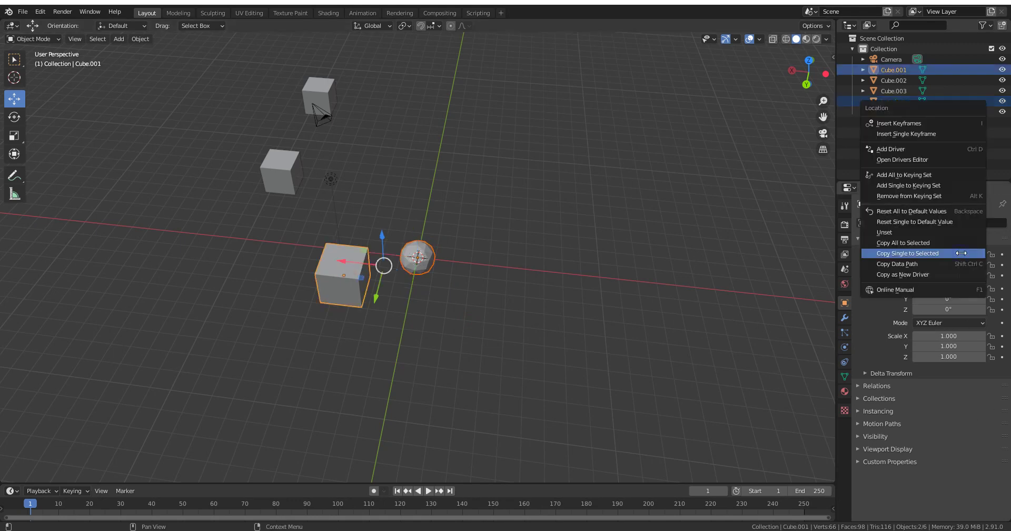
click(936, 244)
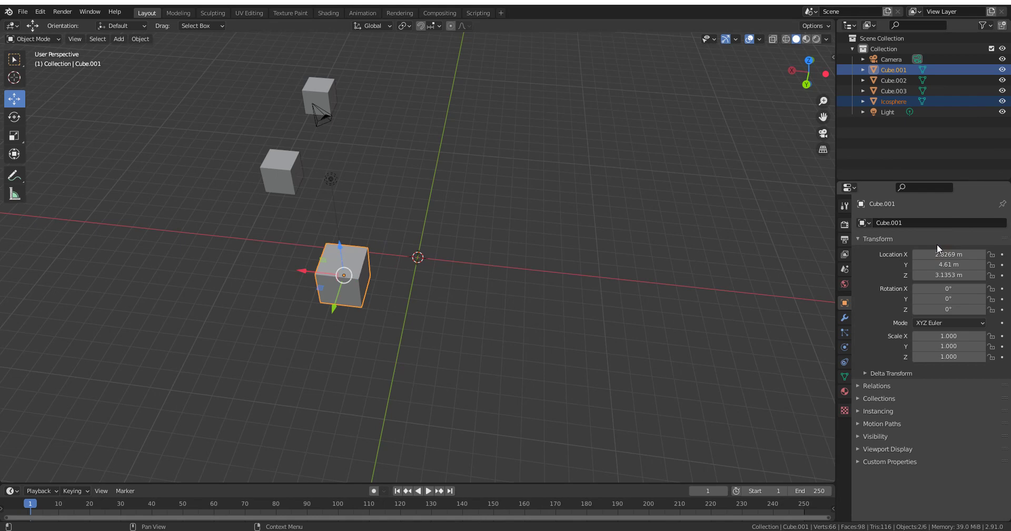
click(560, 325)
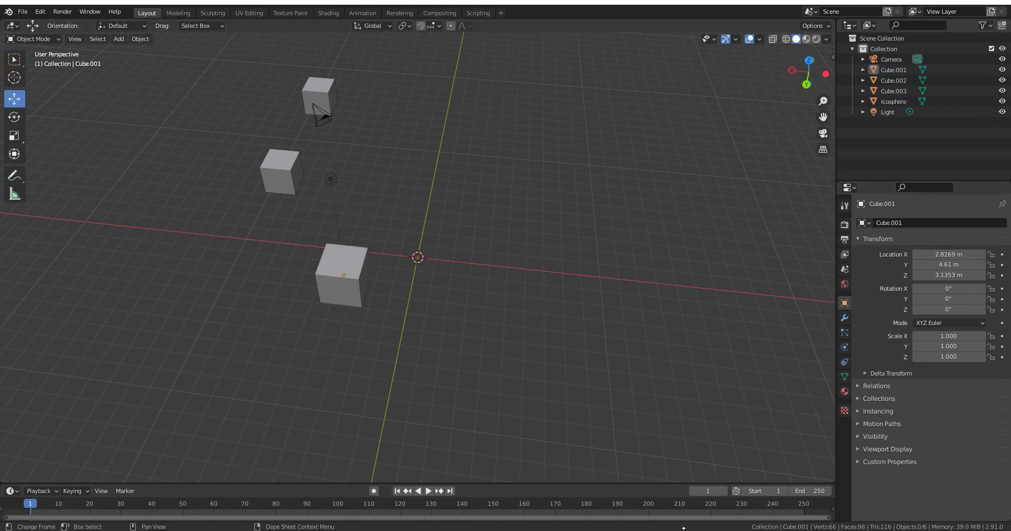
- In Maya, create pSphere1 from the Polygon Sphere shelf icon
click(770, 514)
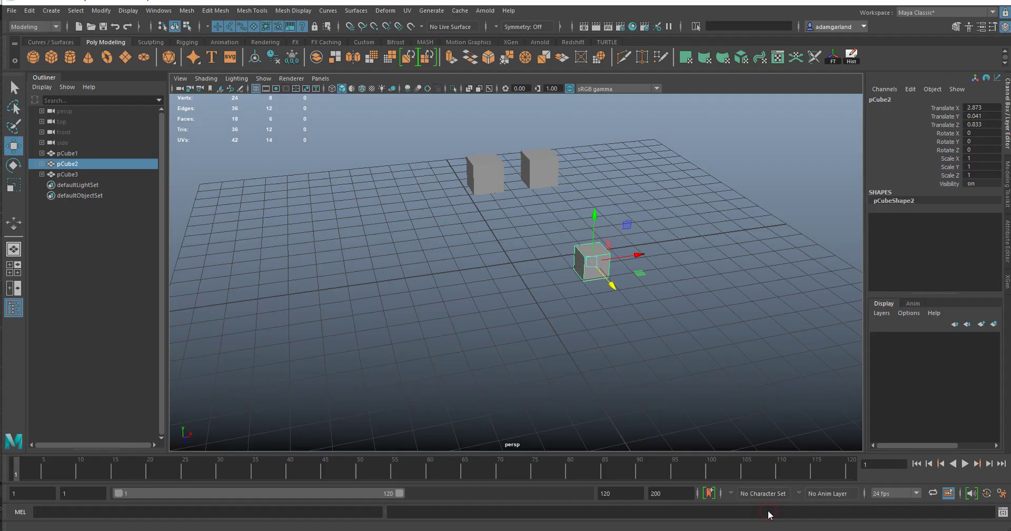
click(602, 349)
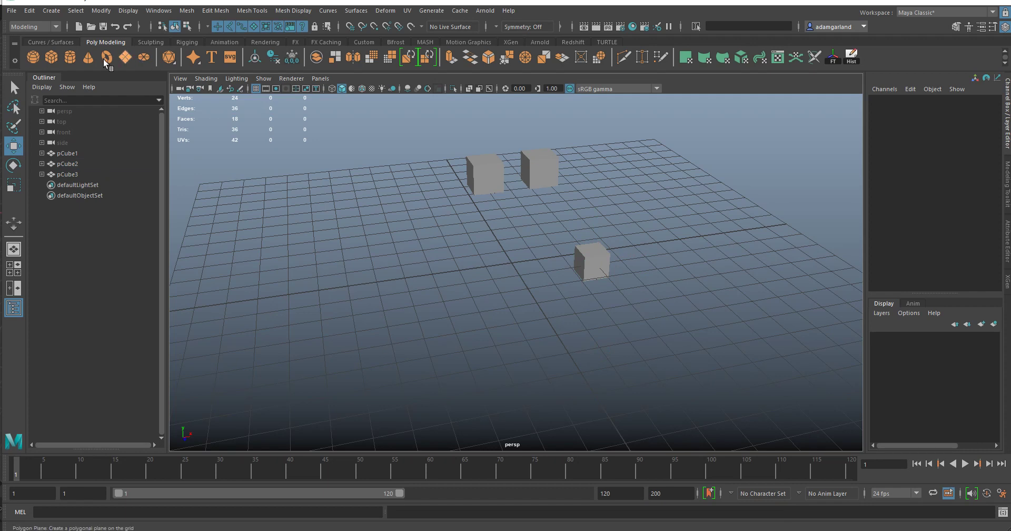
click(33, 57)
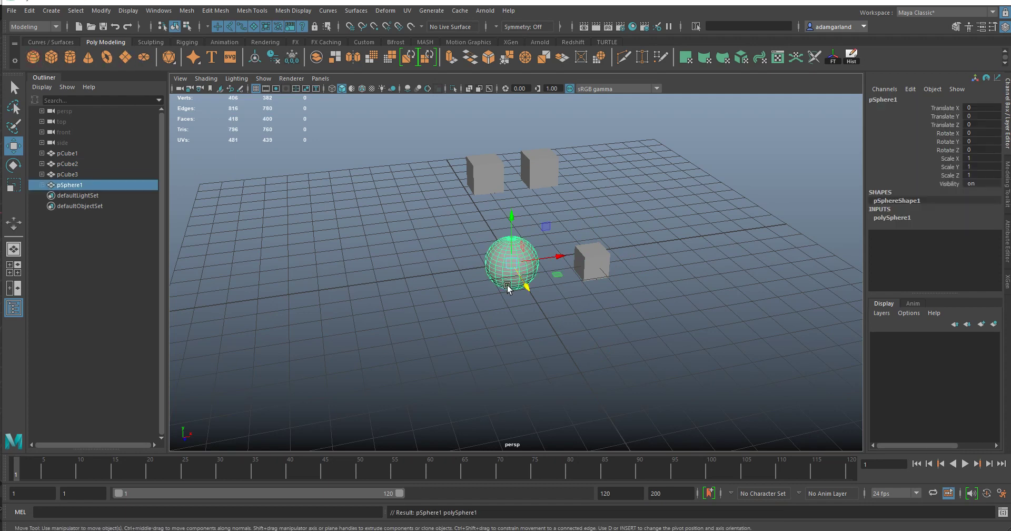
click(612, 280)
- Match pCube2's translation to pSphere1 with Modify > Match Transformations > Match Translation
click(597, 266)
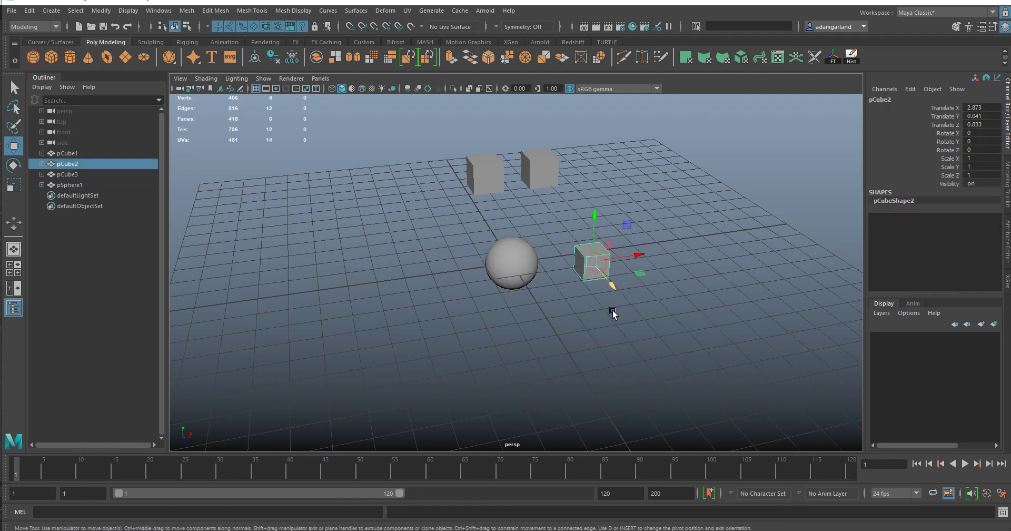
shift+click(509, 261)
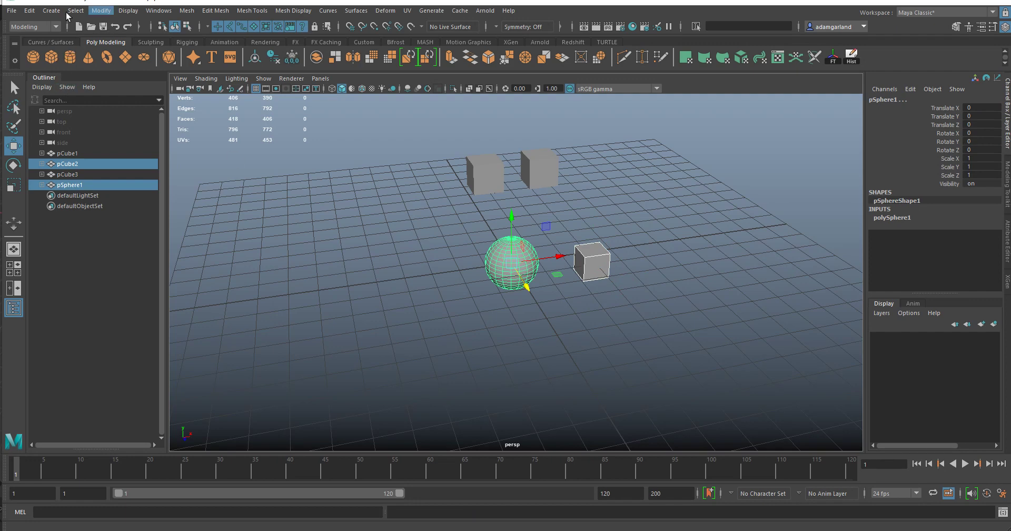
click(108, 12)
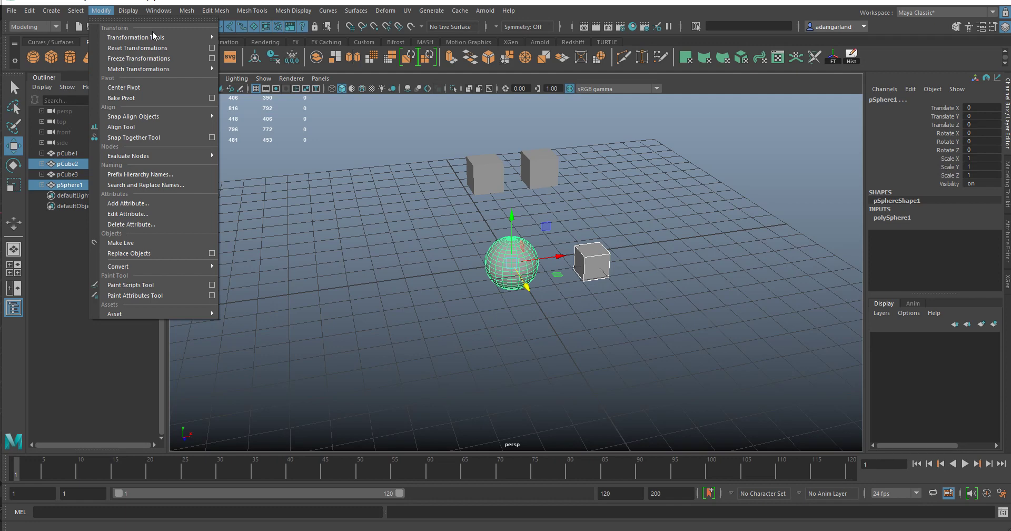
mouse_move(162, 70)
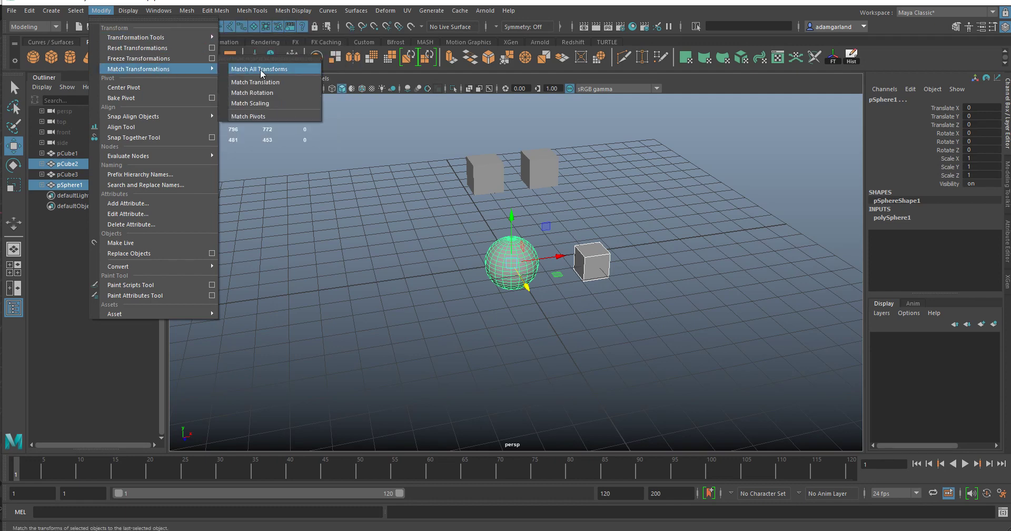
click(282, 83)
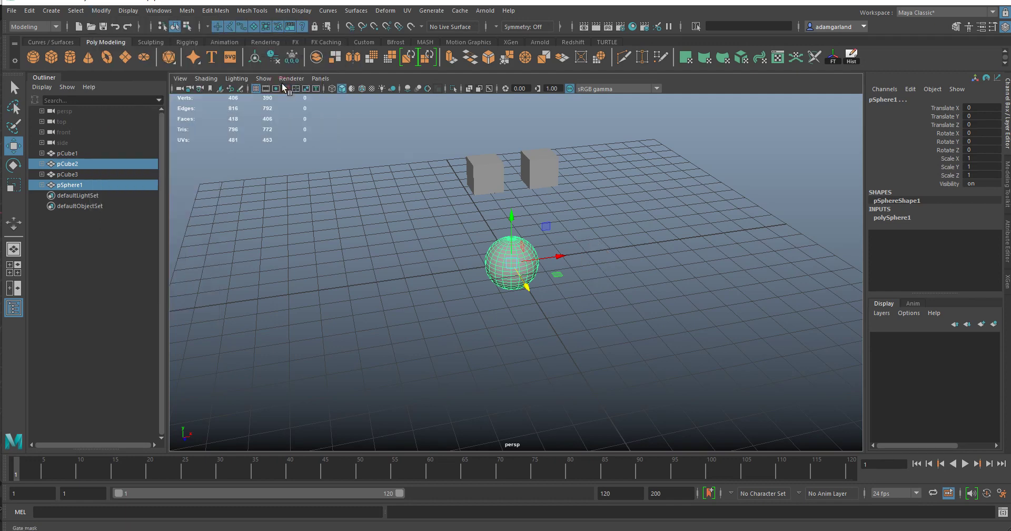
click(558, 289)
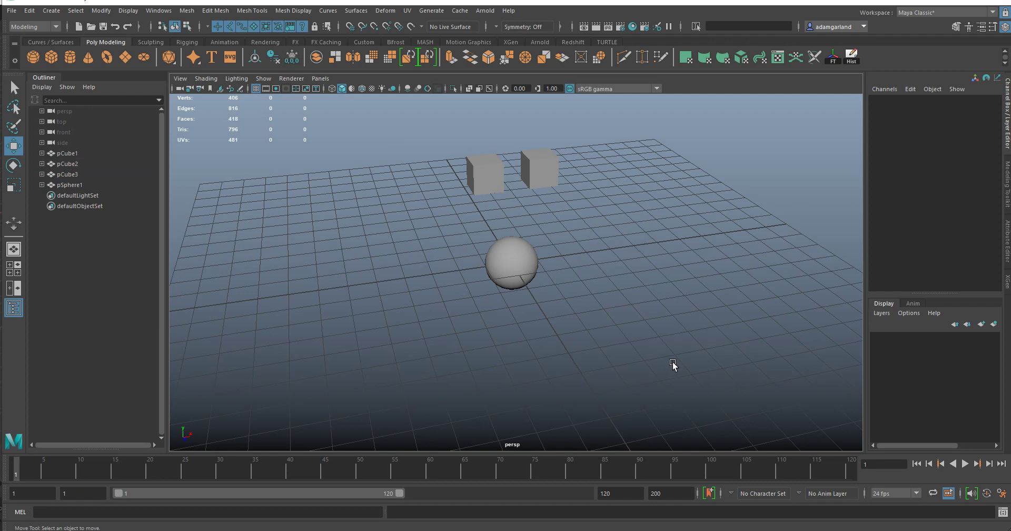